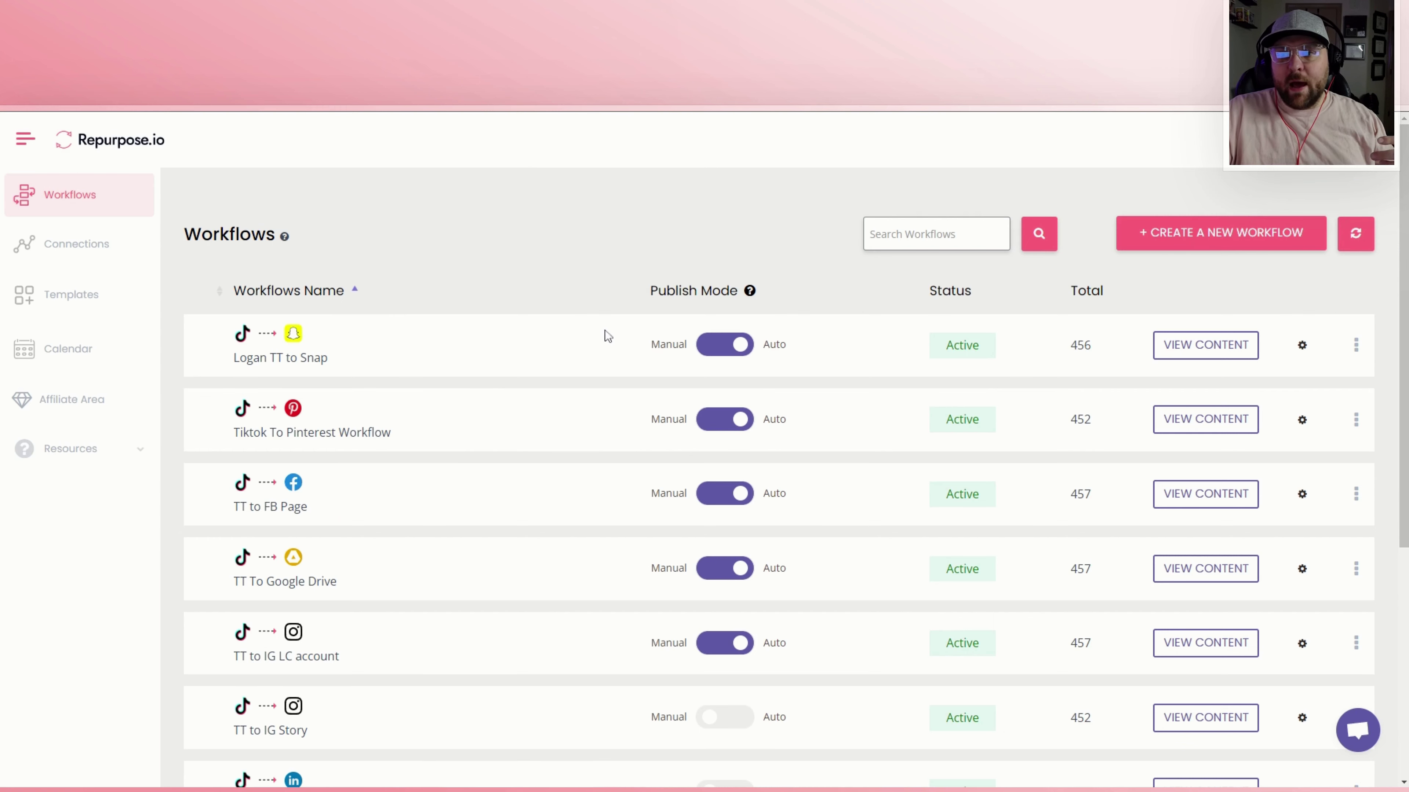
scroll(374, 338, down, 1)
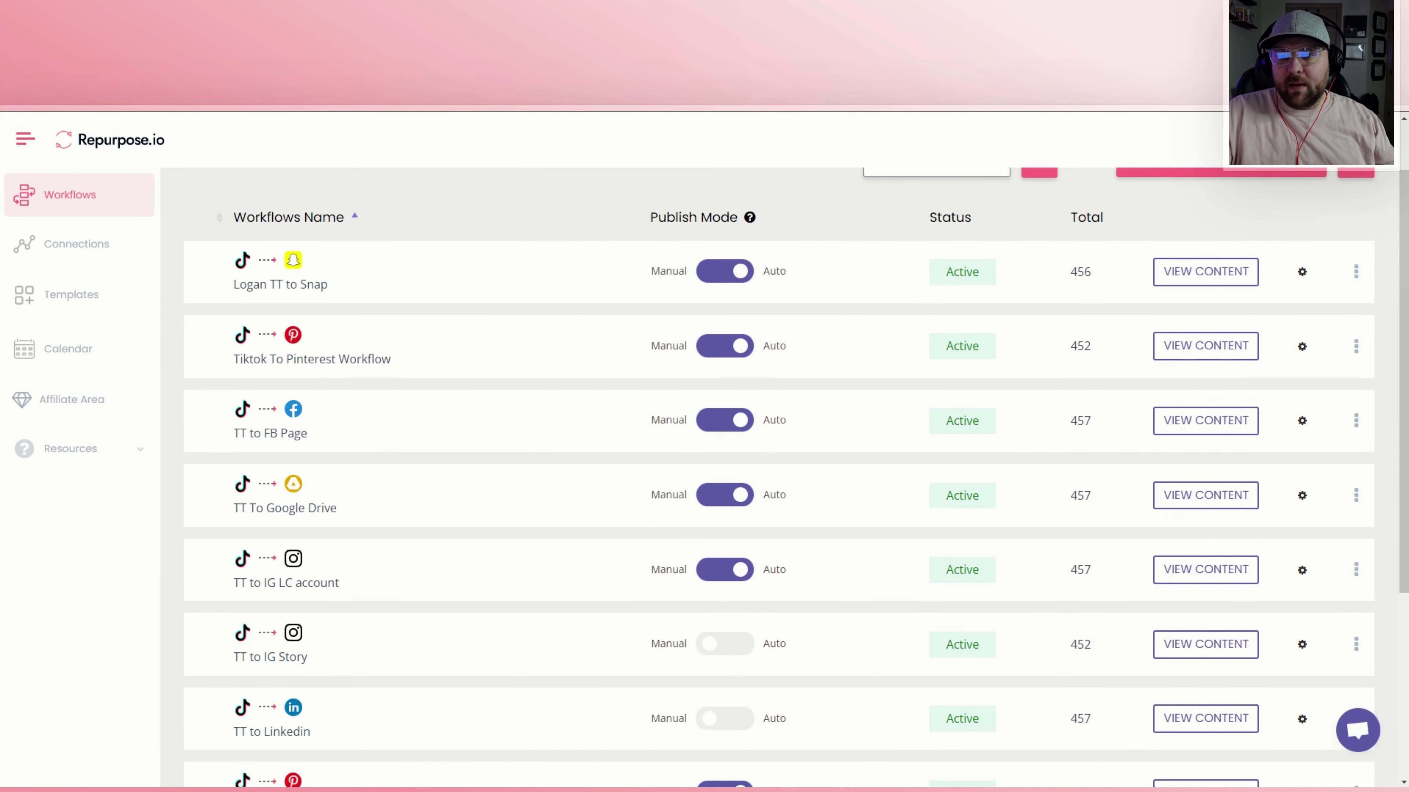
scroll(377, 324, up, 1)
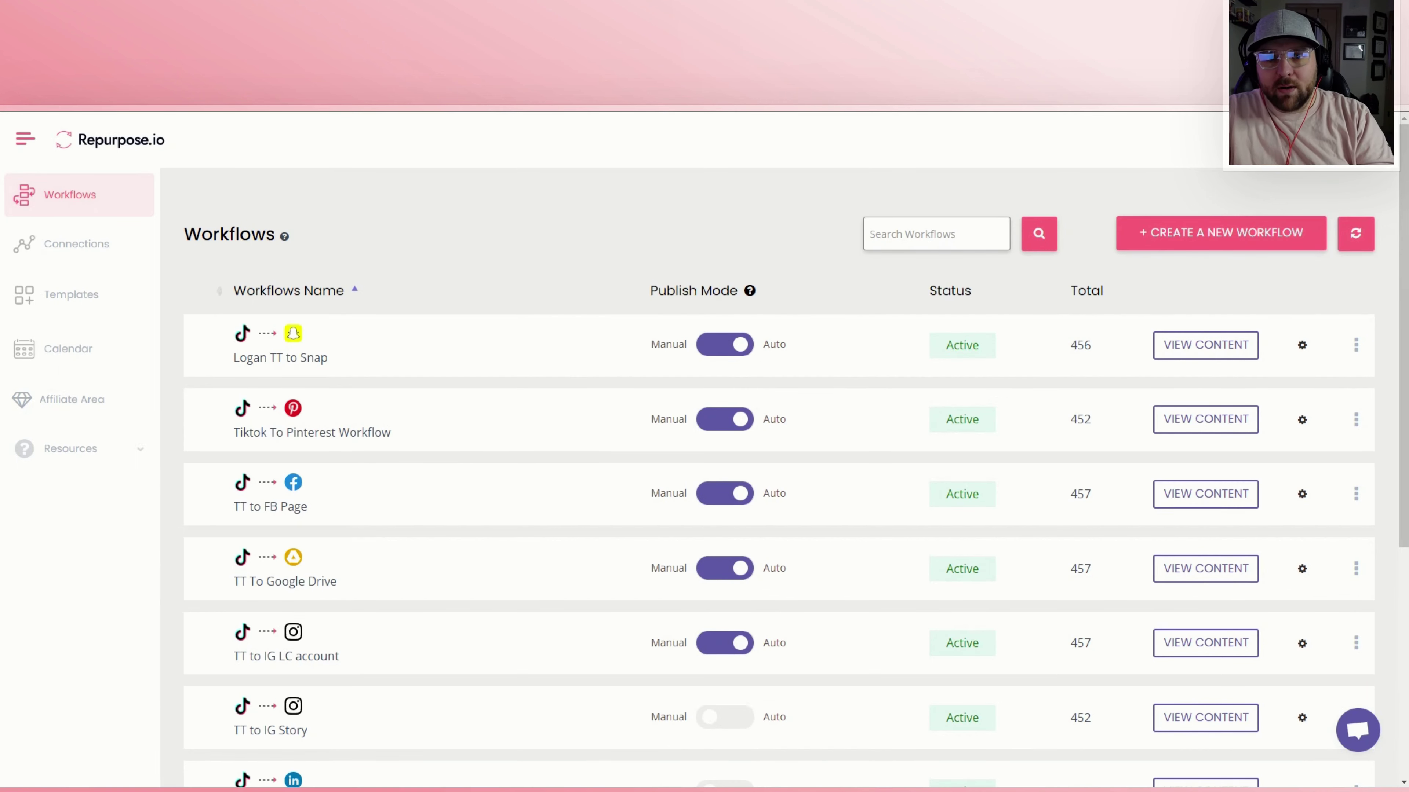
scroll(692, 256, down, 1)
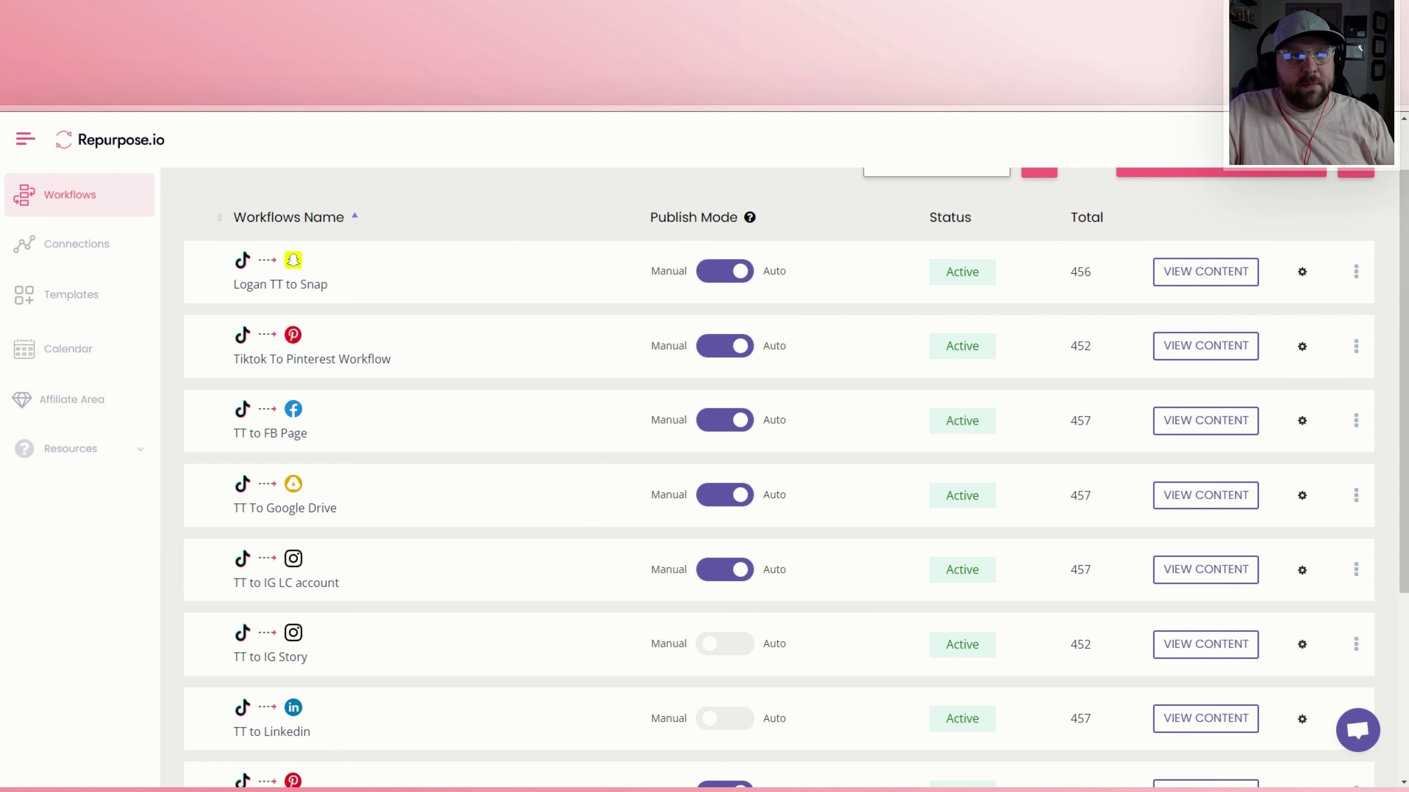
scroll(847, 366, up, 2)
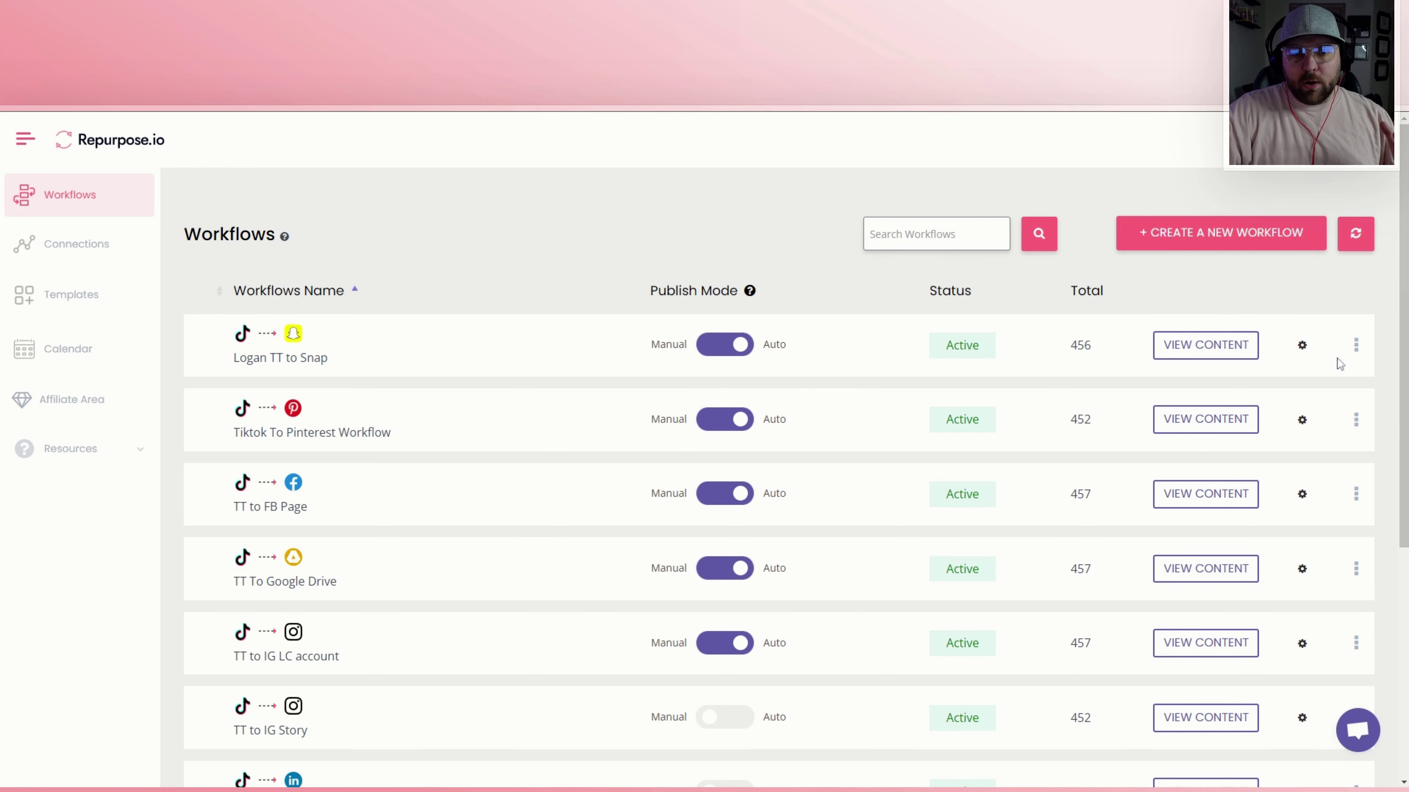
Open the TikTok to Snapchat workflow's settings and review its auto-publish schedule, hashtag filter and destination text options.
click(1301, 346)
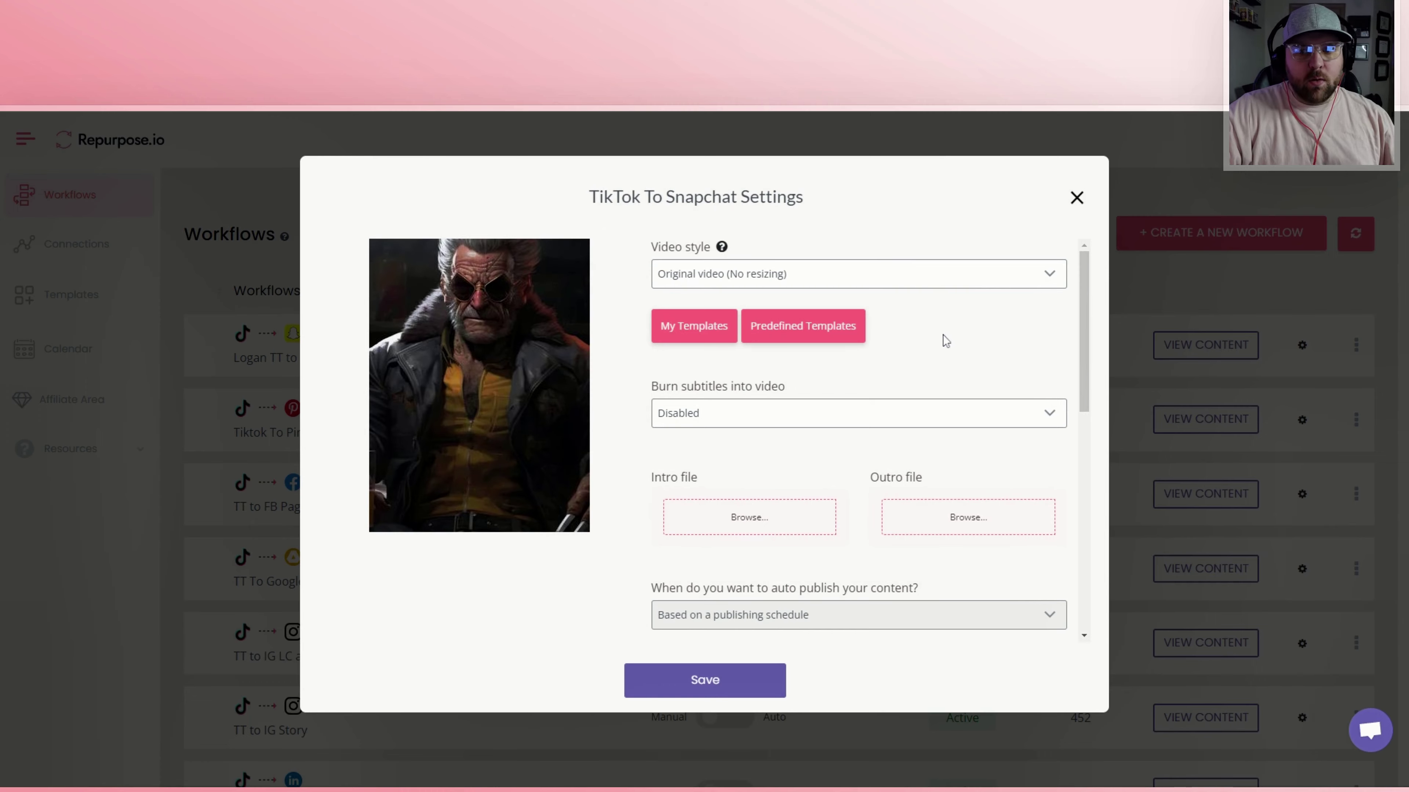
click(1078, 201)
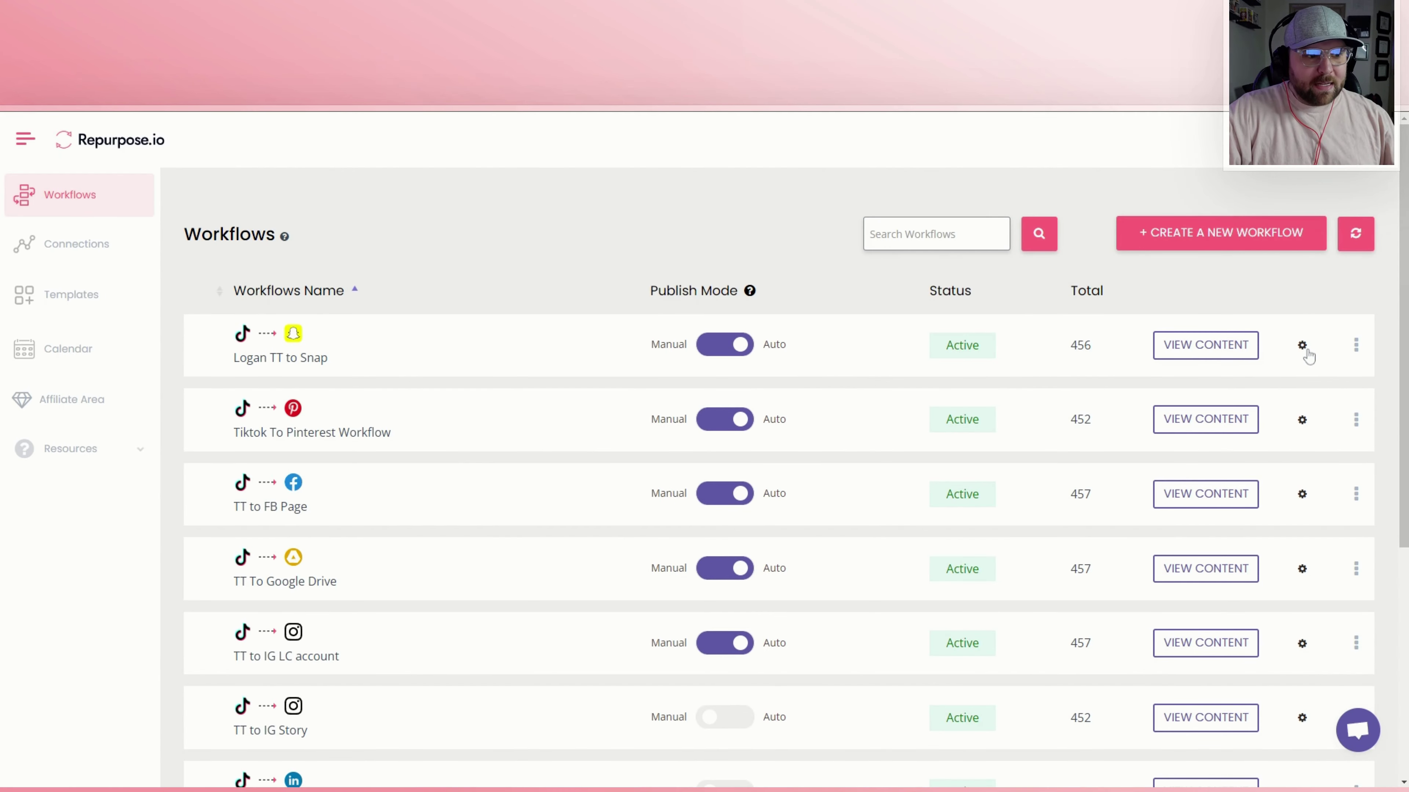
click(1306, 351)
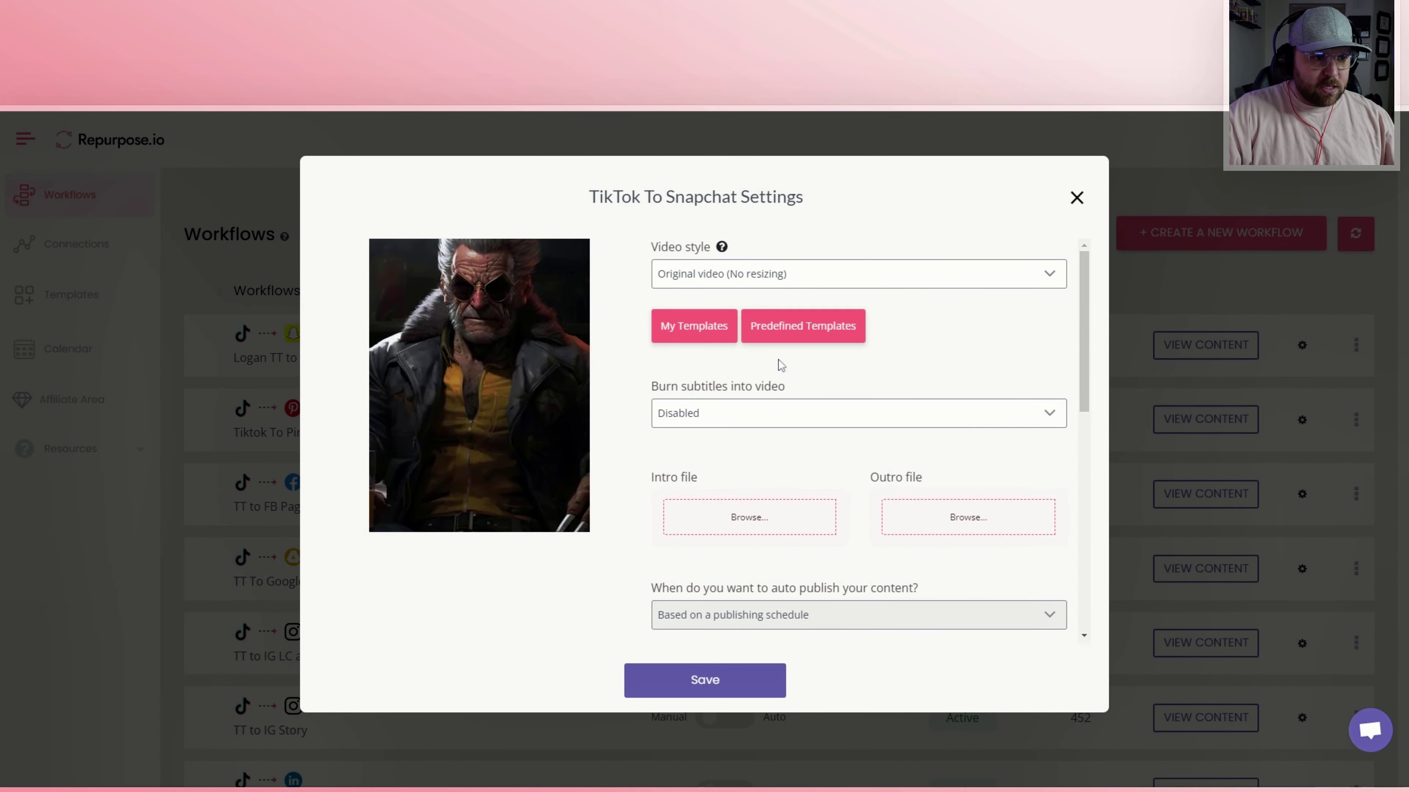
scroll(781, 365, down, 4)
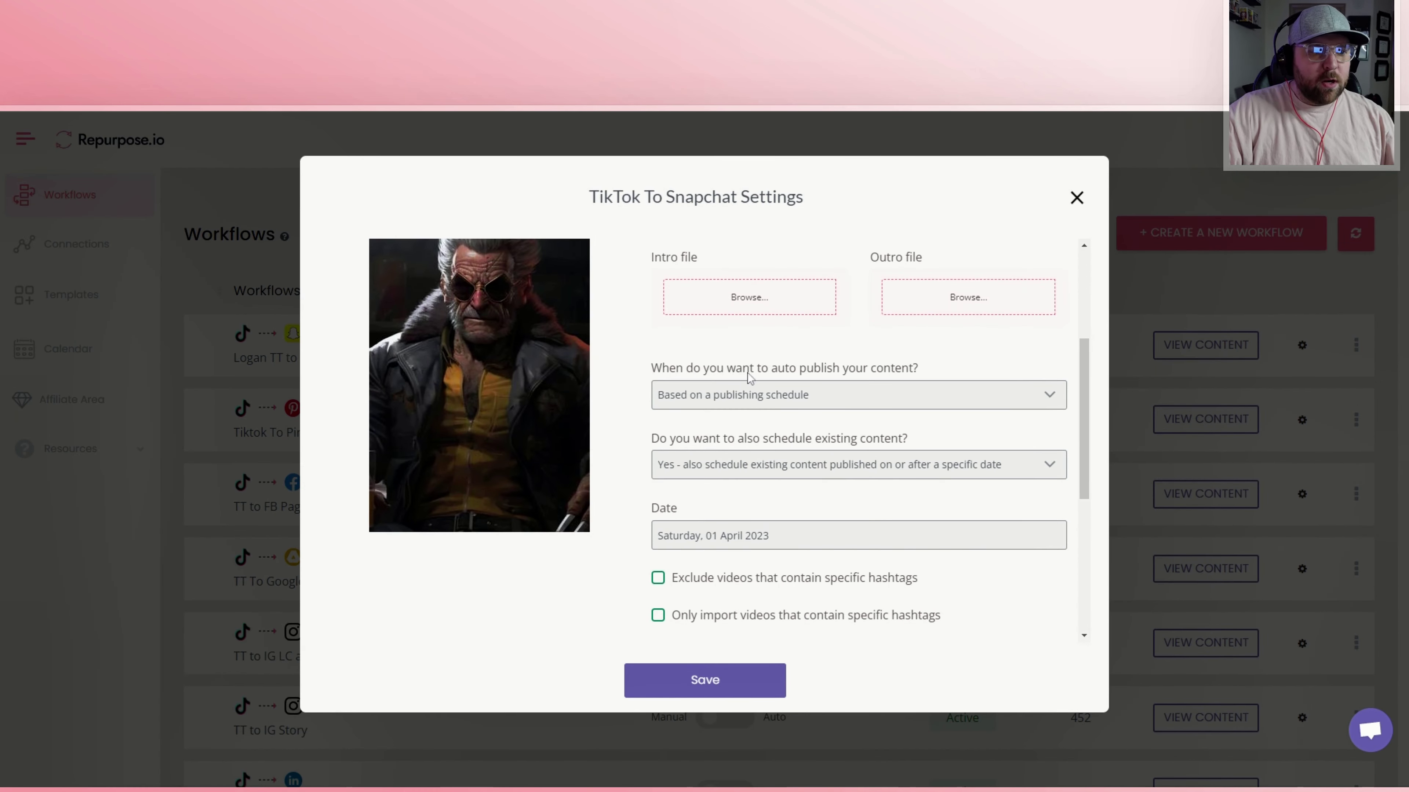
scroll(865, 370, down, 1)
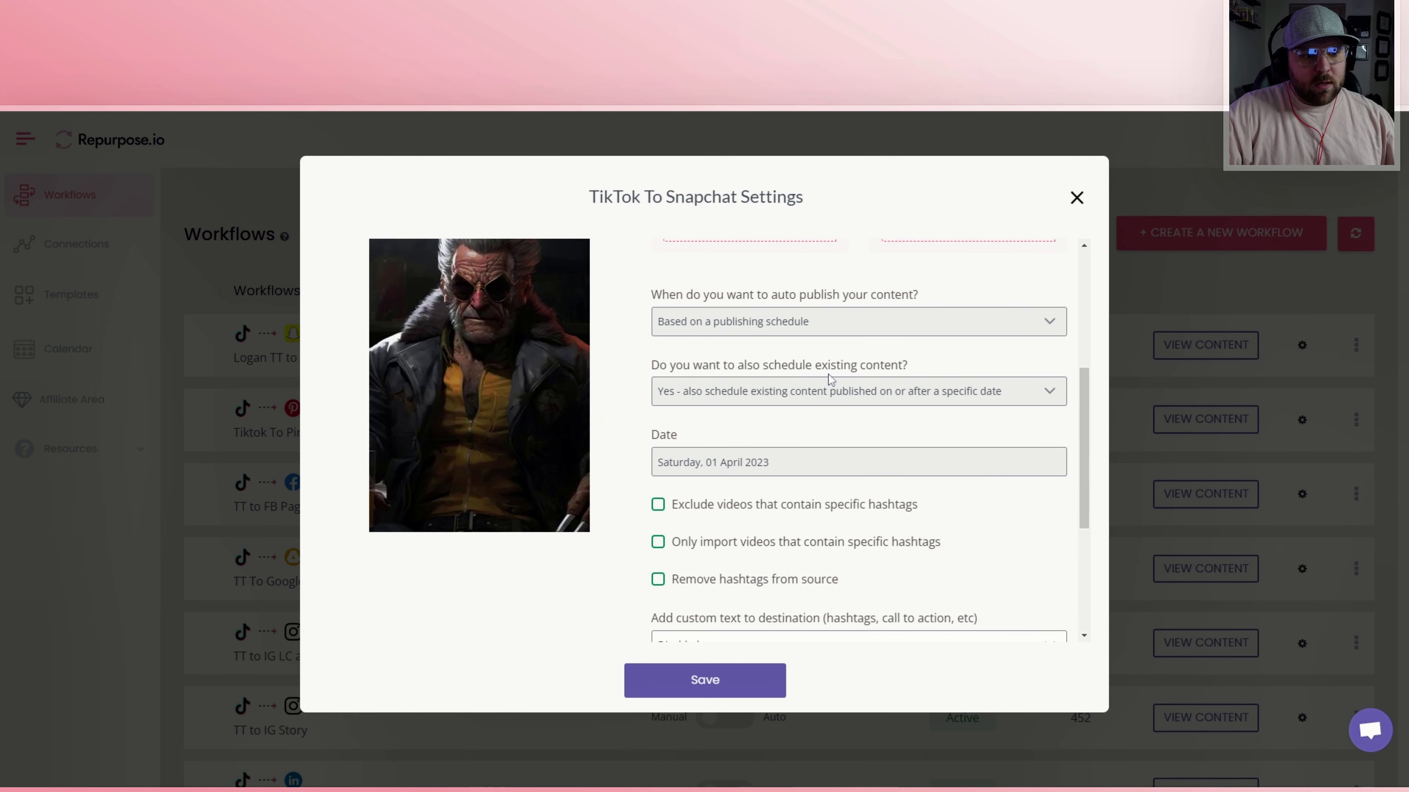
scroll(843, 389, down, 3)
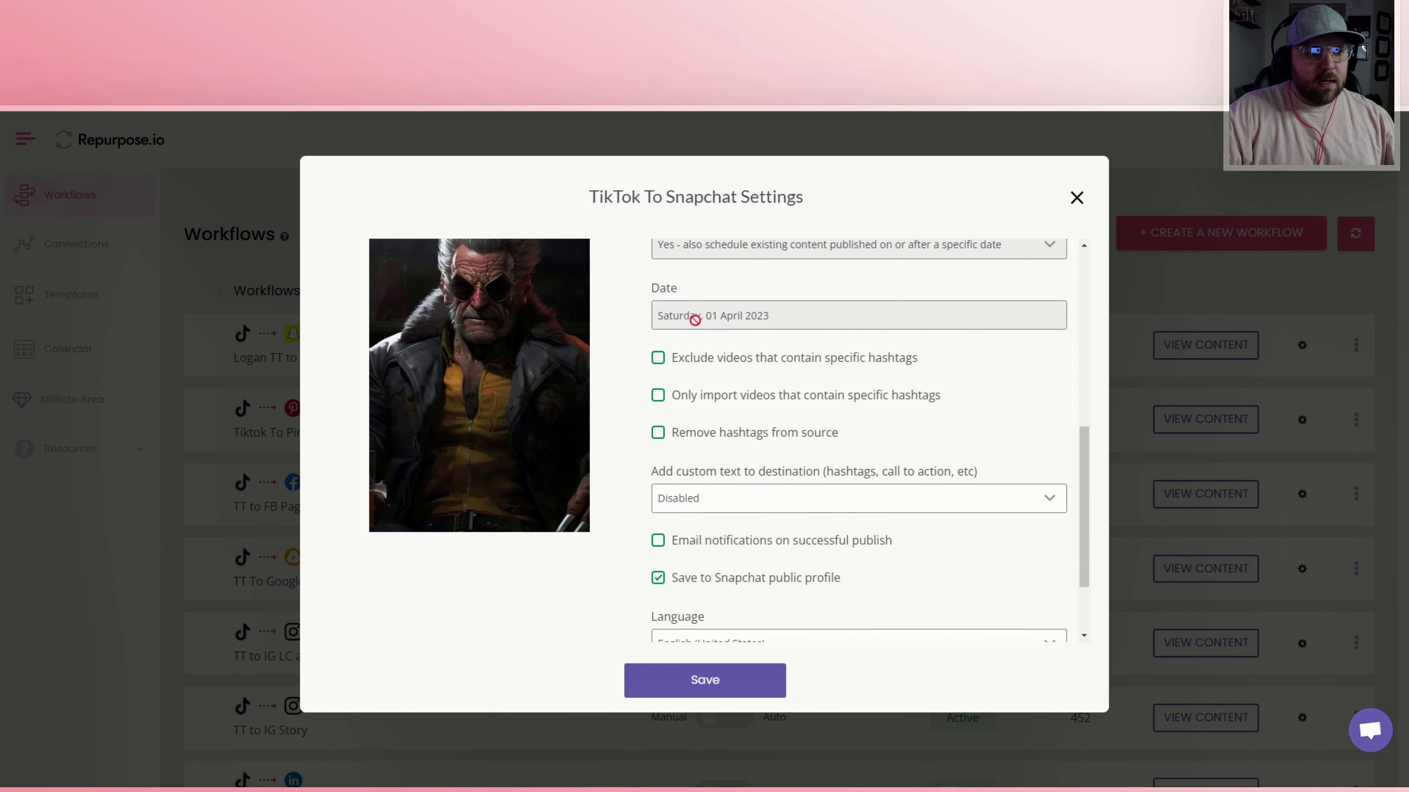
scroll(690, 358, down, 2)
scroll(690, 352, up, 2)
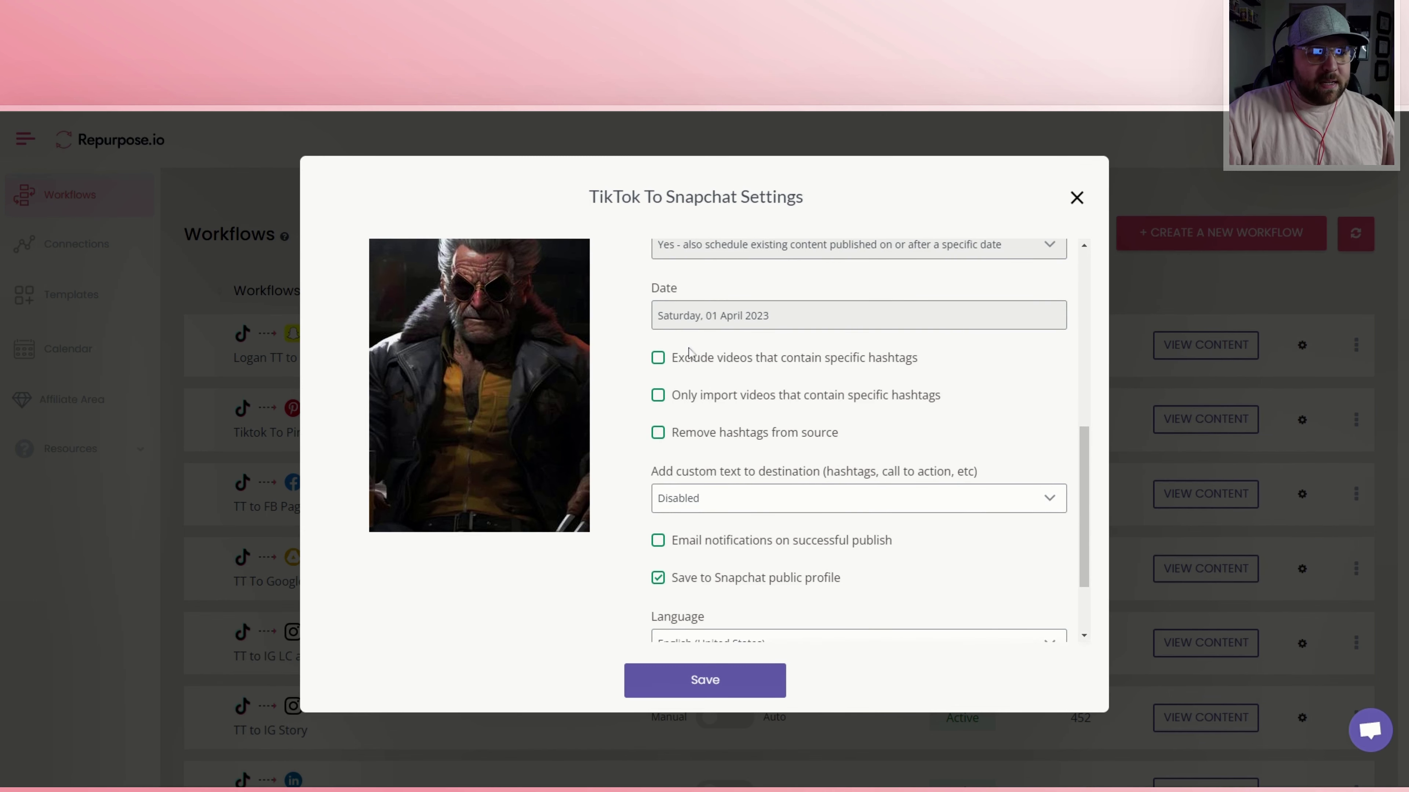
Try to exclude videos containing the hashtag #tiktokcreator from the TikTok to Snapchat workflow.
click(658, 398)
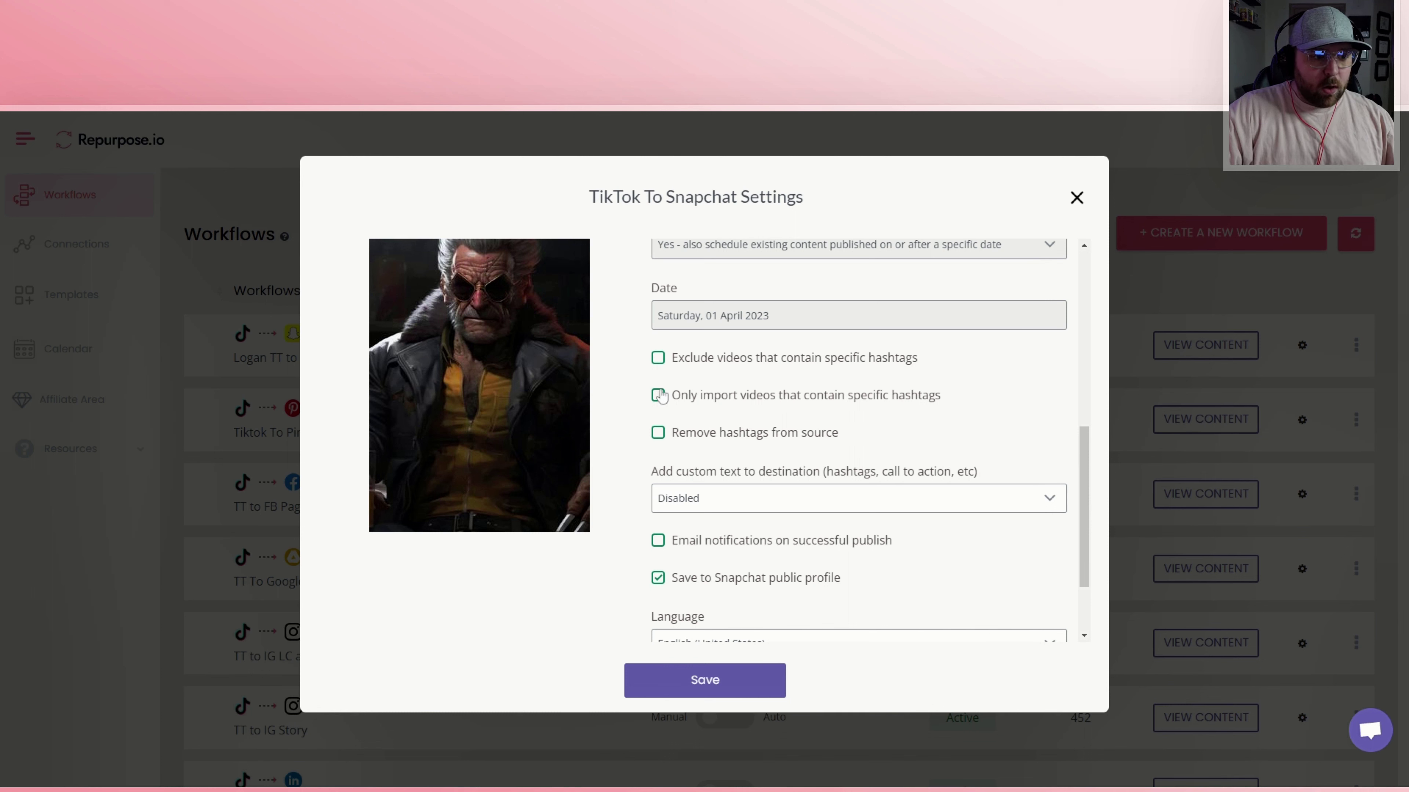
click(659, 396)
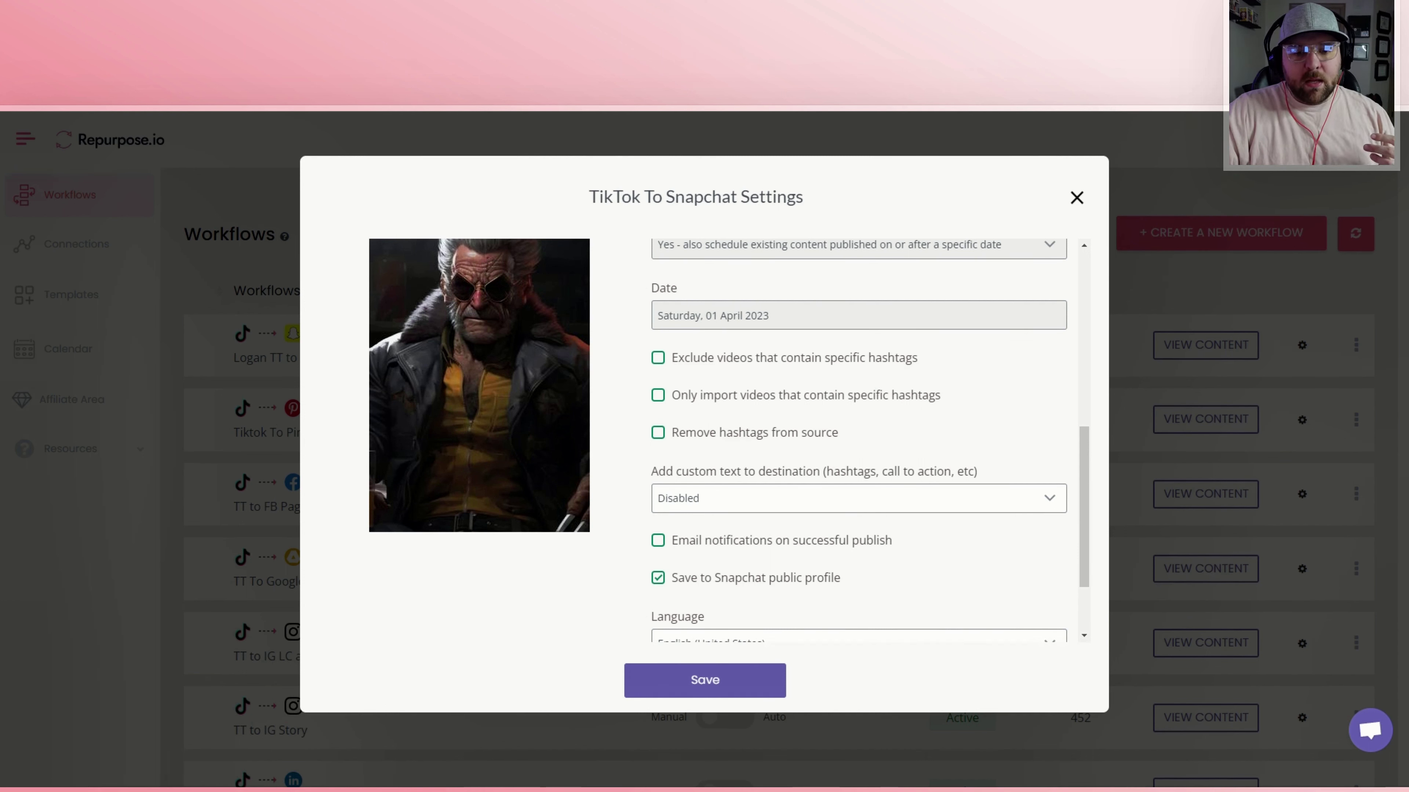
click(659, 359)
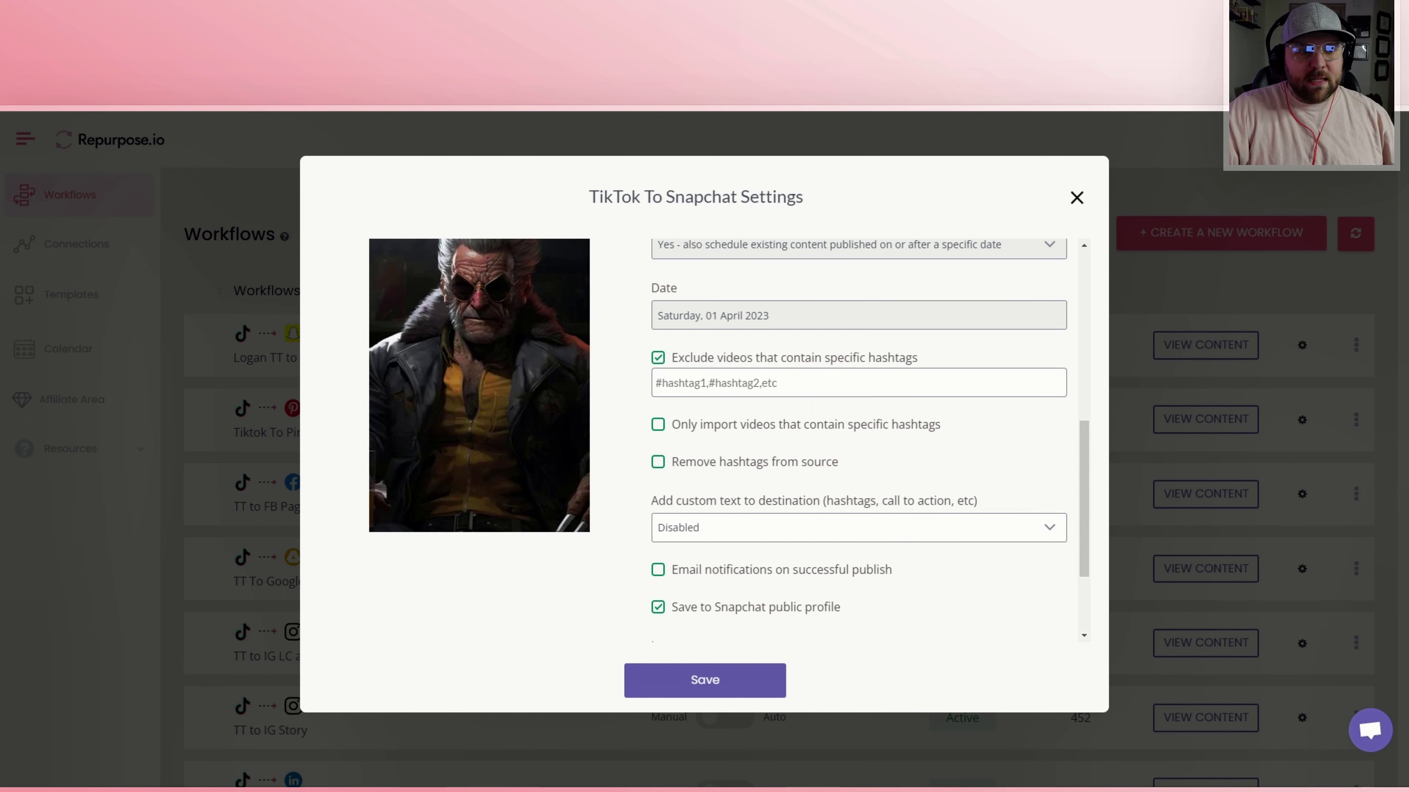
click(660, 383)
text(#ti)
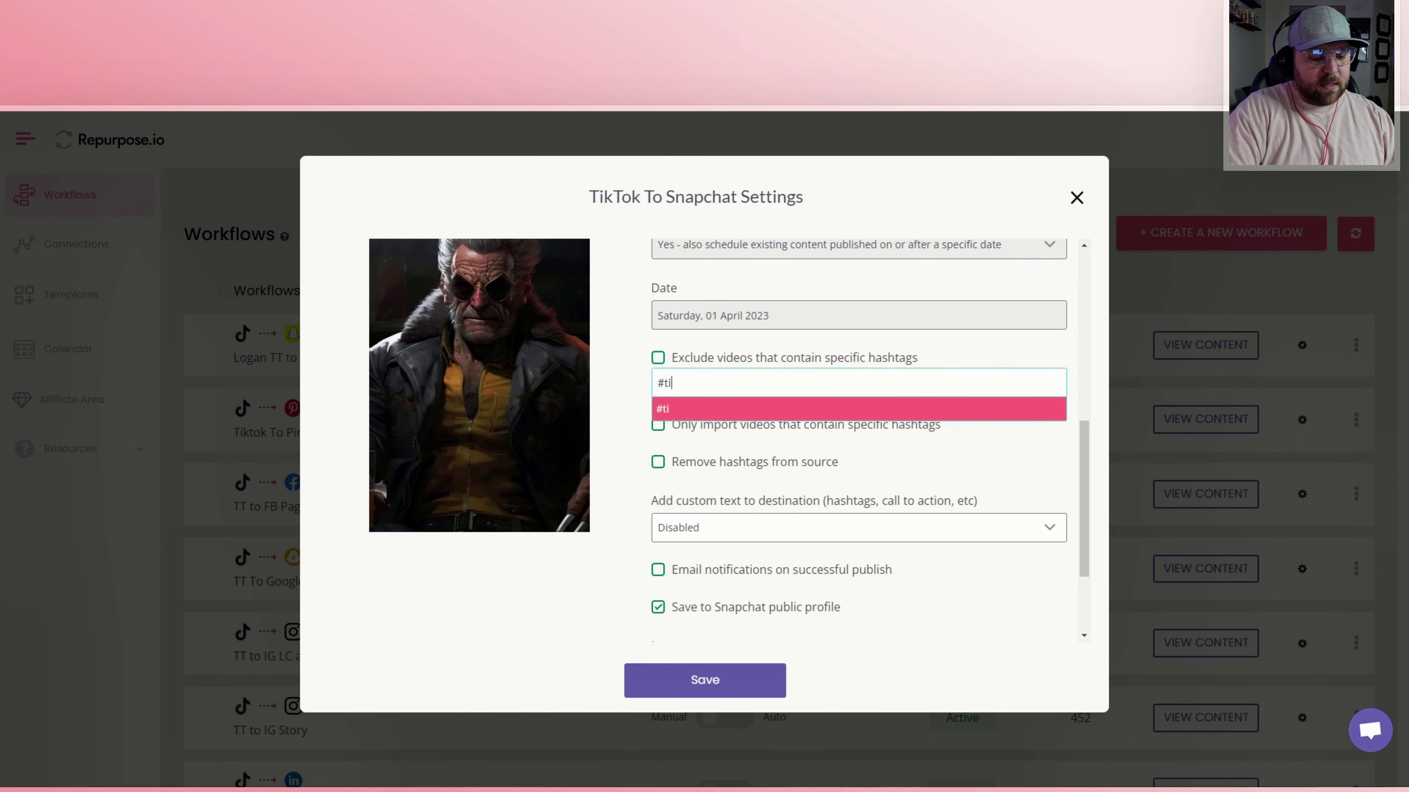
text(ktokcreator)
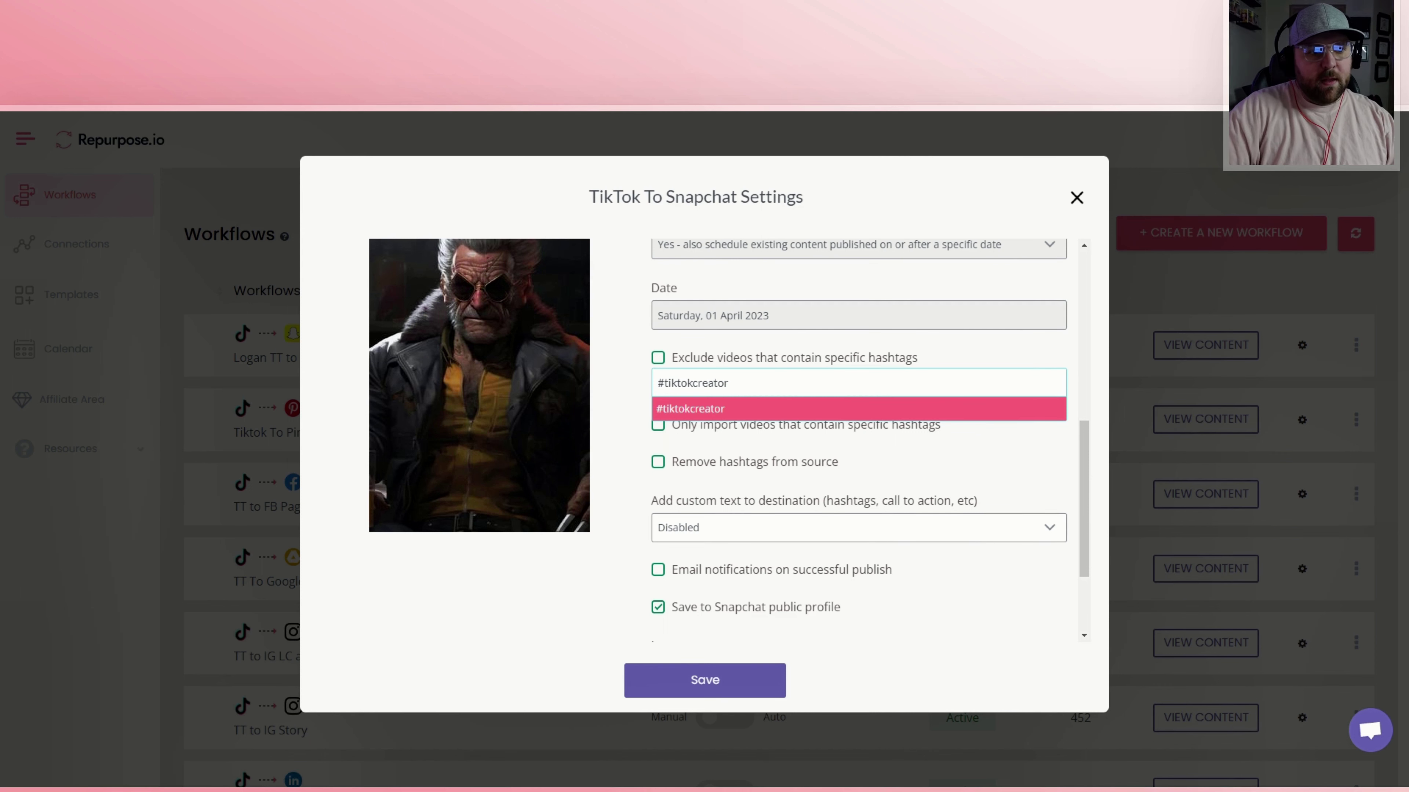
Enable the exclusion of videos with specific hashtags and add #tiktokcreator and #music as excluded hashtags.
click(659, 358)
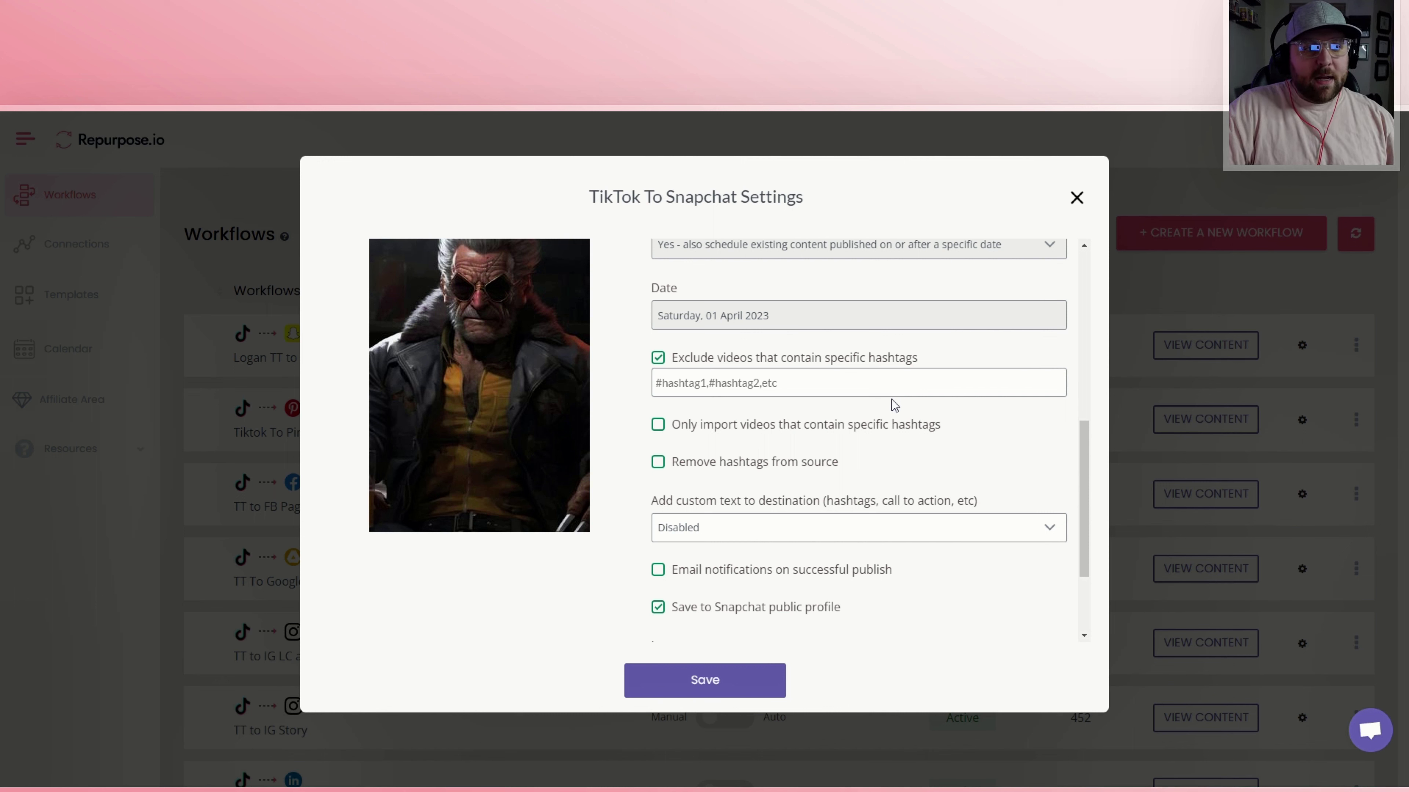
click(895, 389)
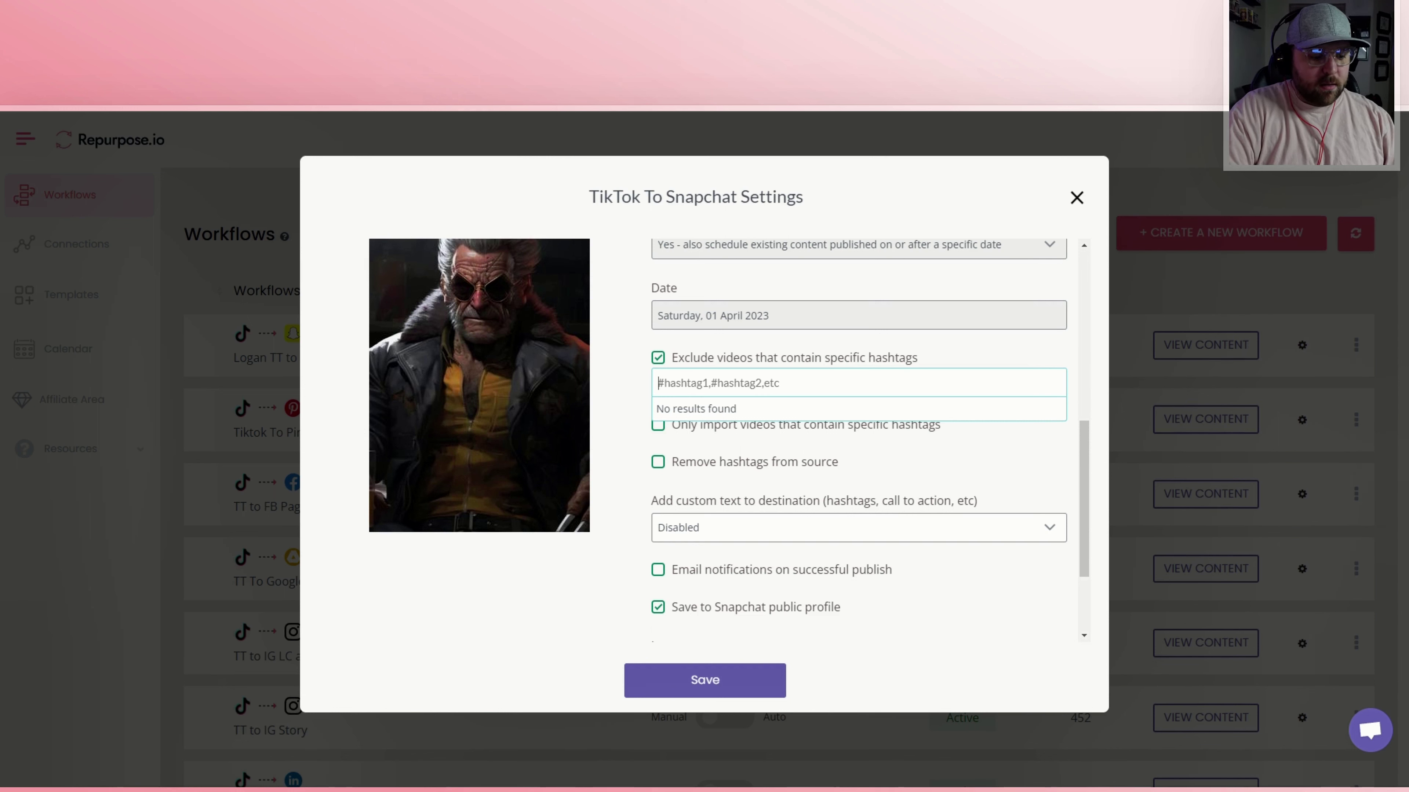
text(#tiktokcreat)
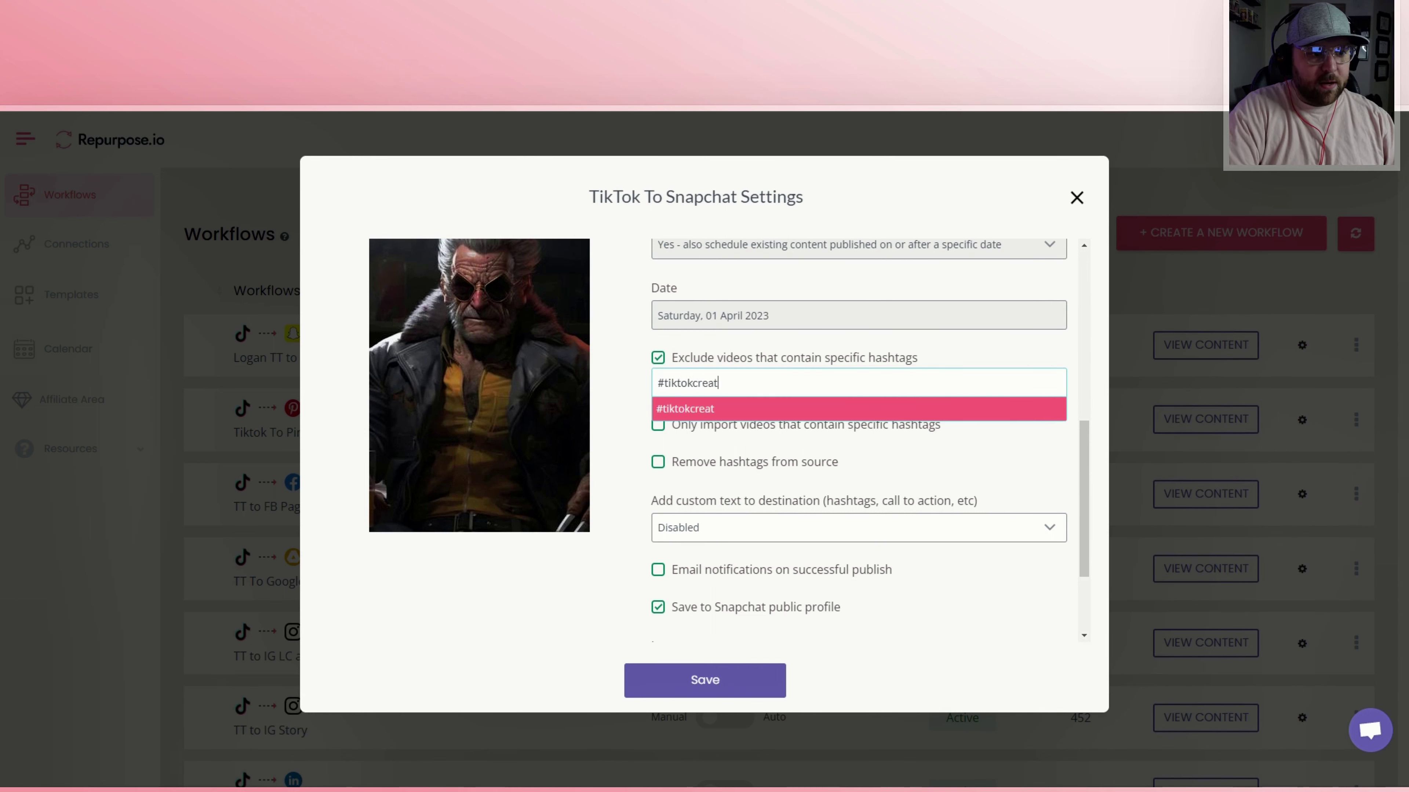
text(or)
key(Return)
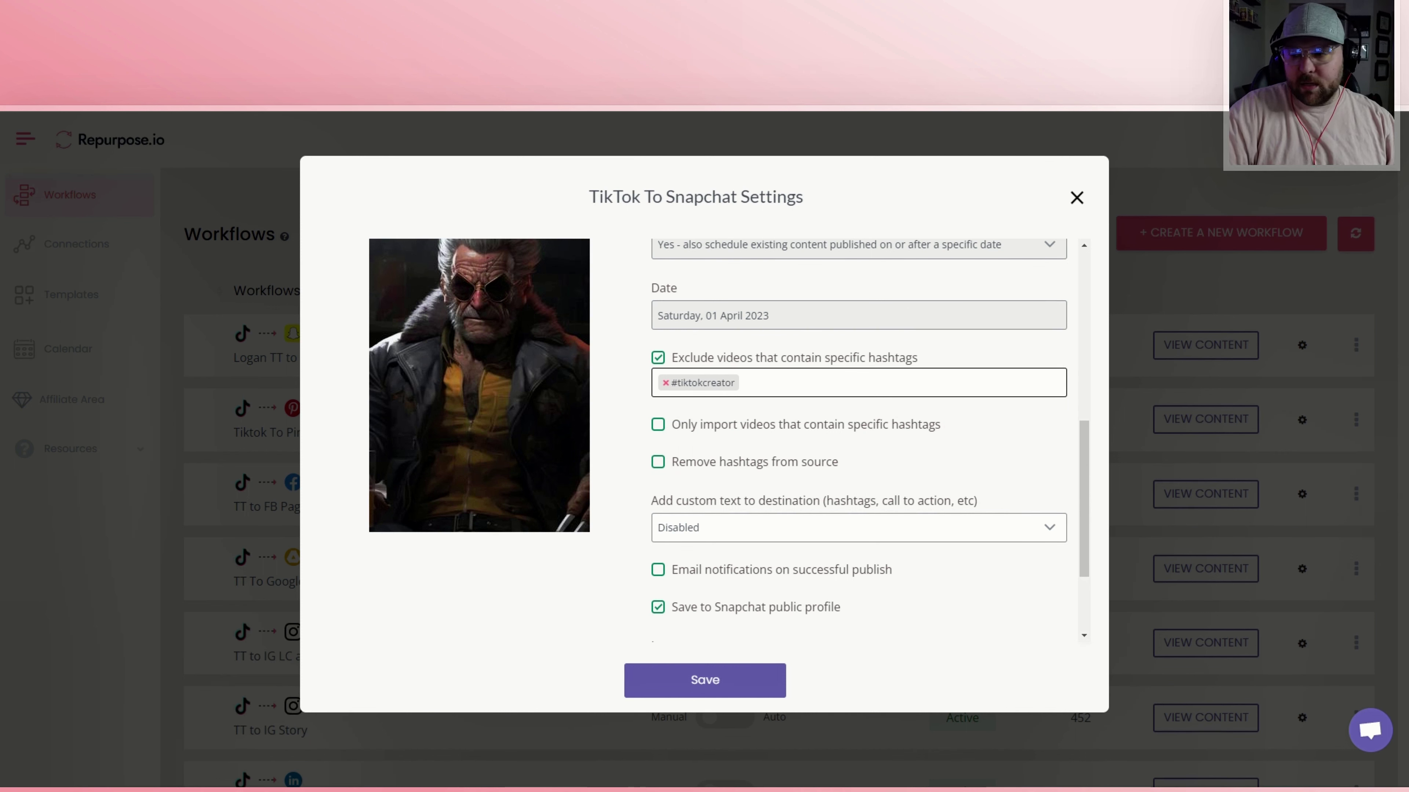
text(#)
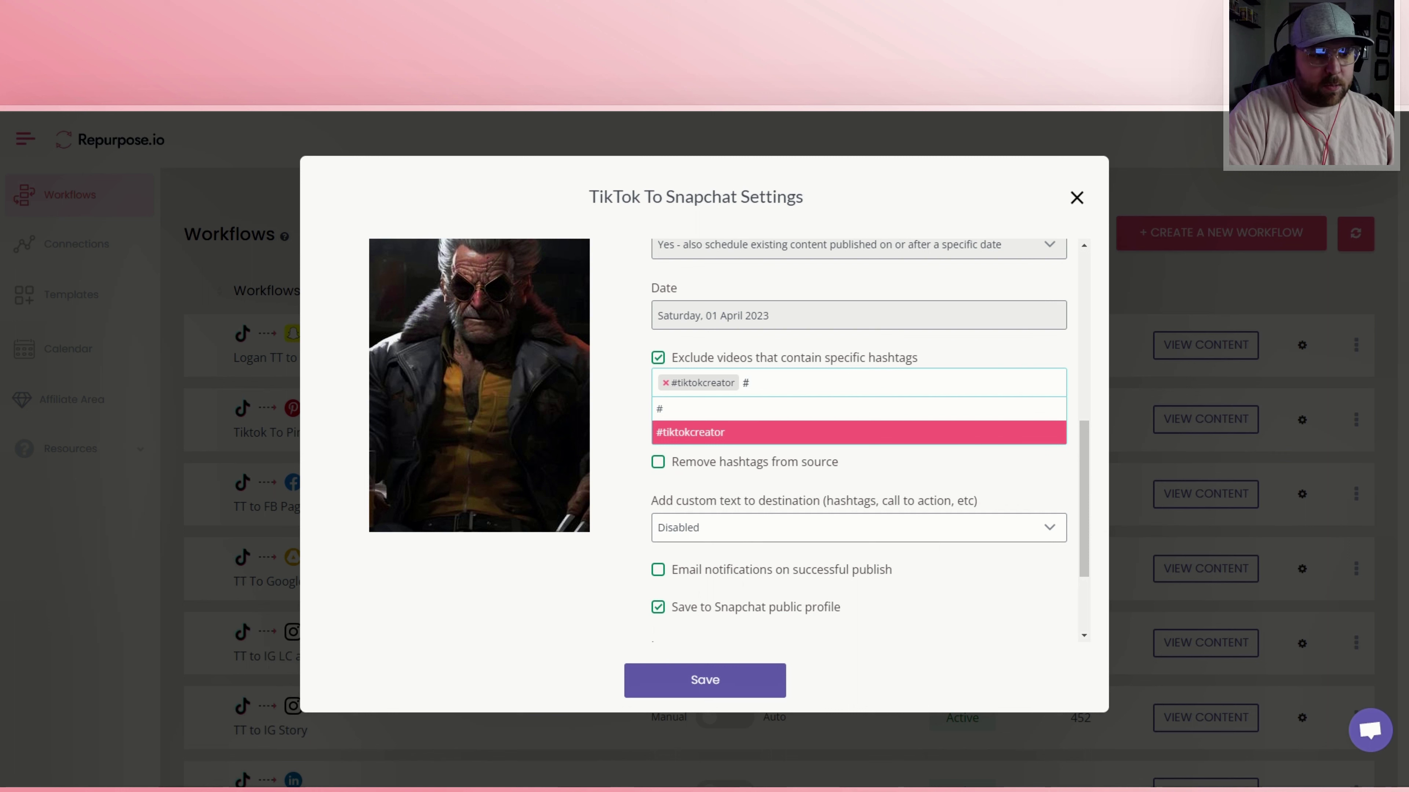
text(music)
key(Return)
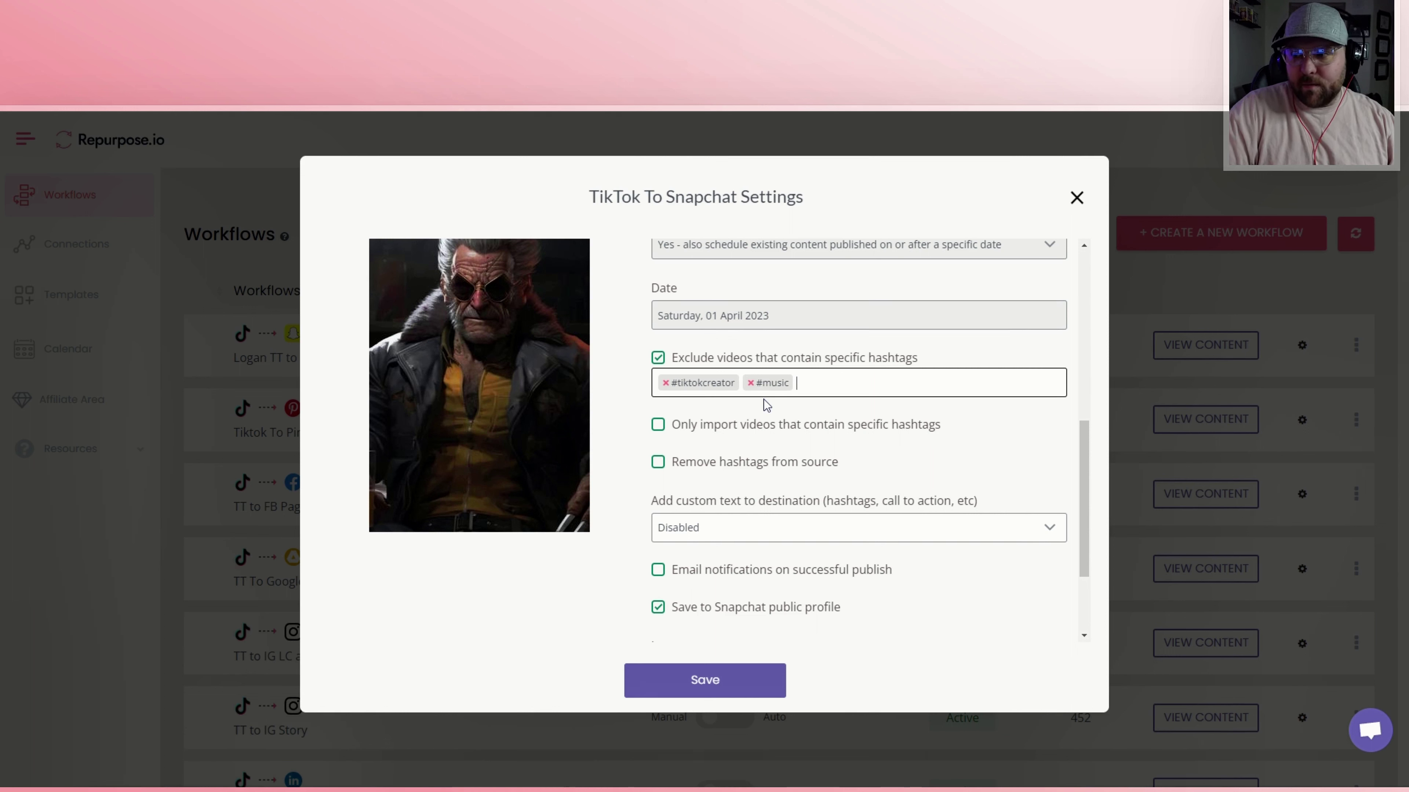
Clear the excluded hashtags, enter #noautopost in their place, and turn the hashtag exclusion off.
key(BackSpace)
key(BackSpace)
key(BackSpace)
key(BackSpace)
key(BackSpace)
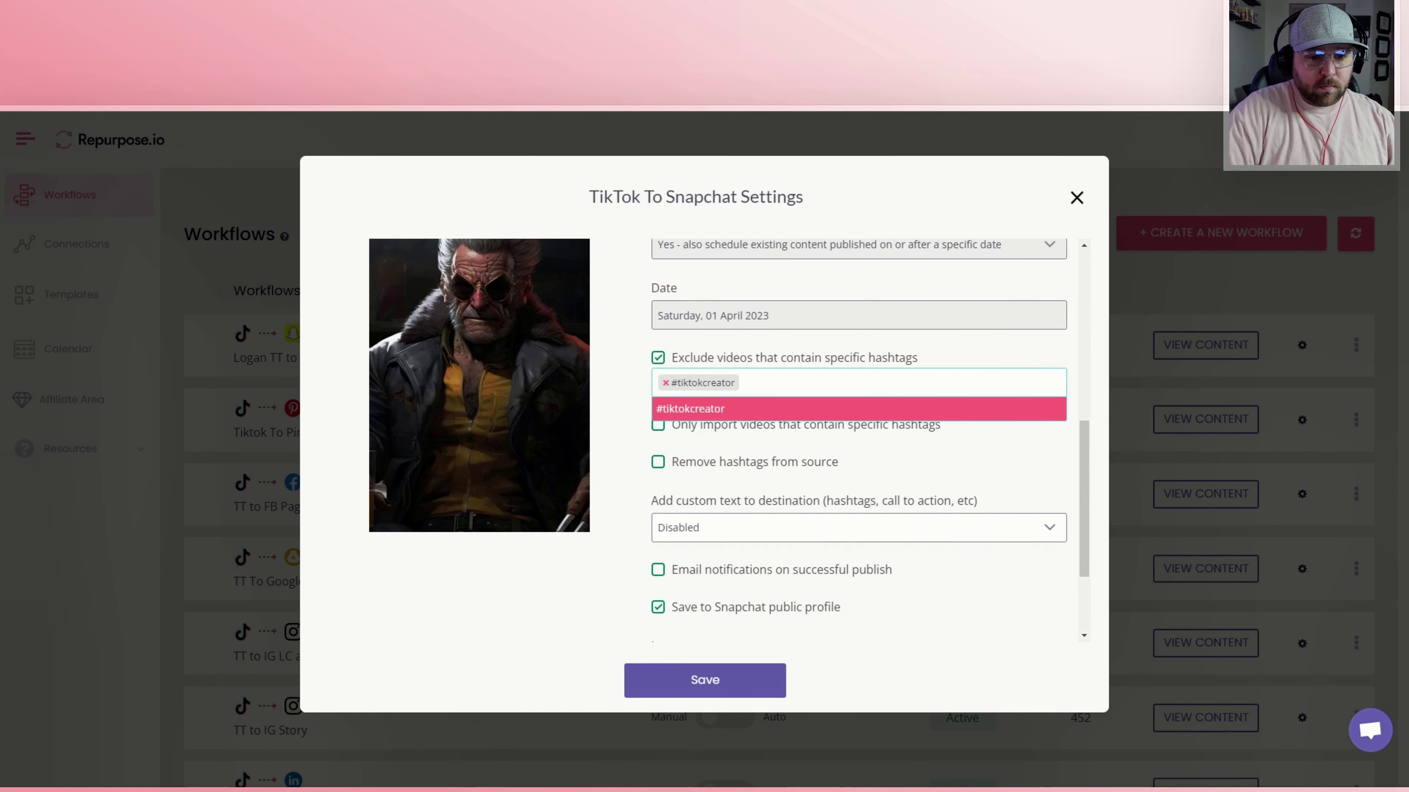
key(BackSpace)
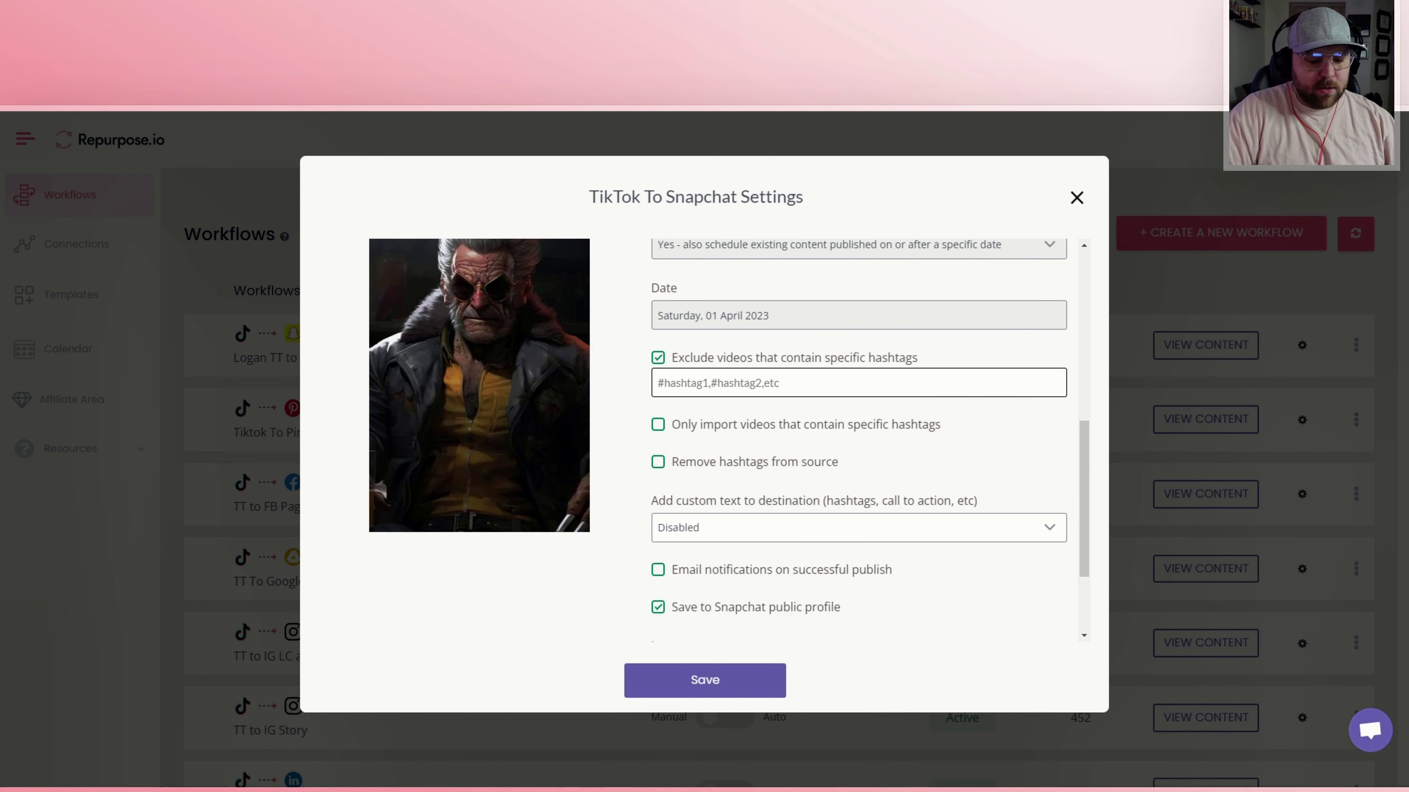
text(#no)
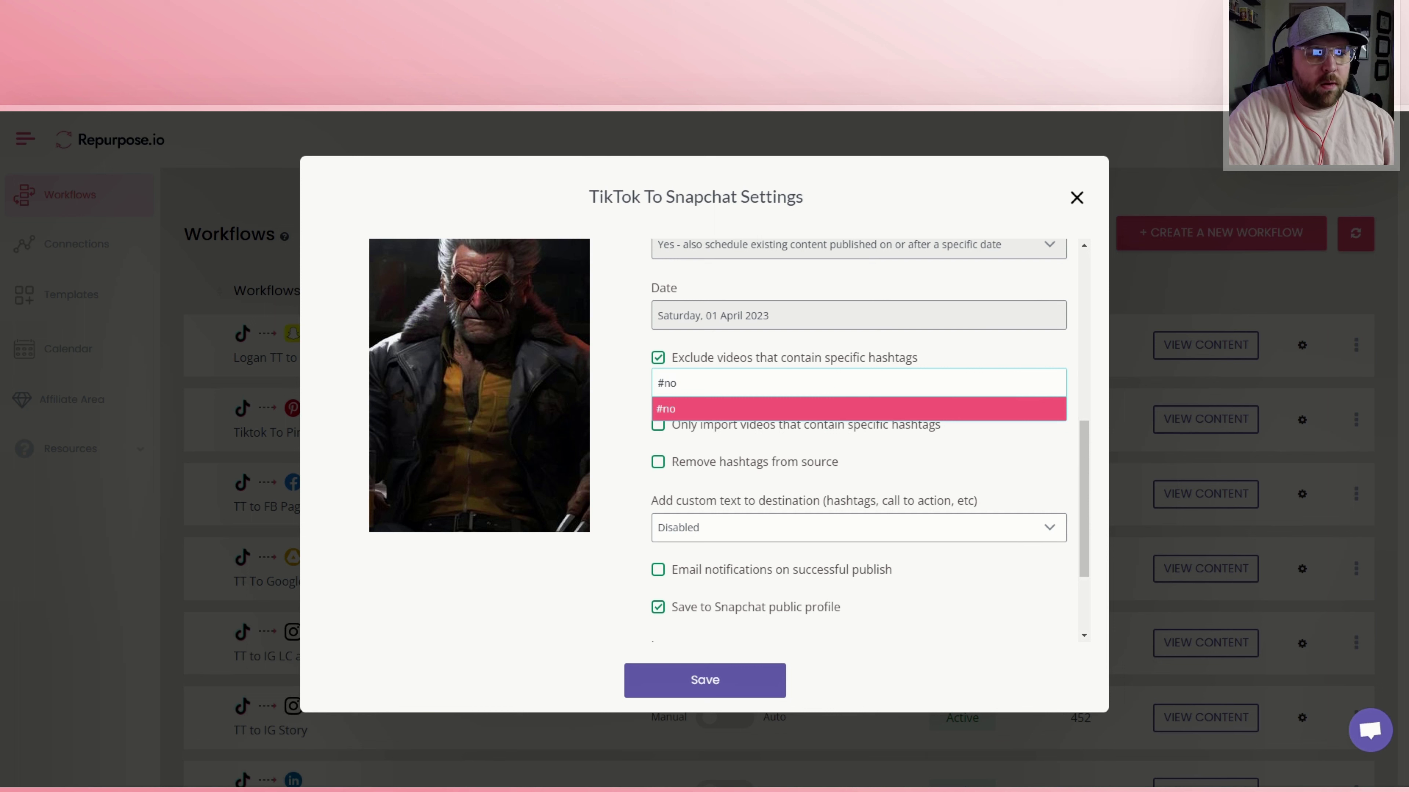
text(autopost)
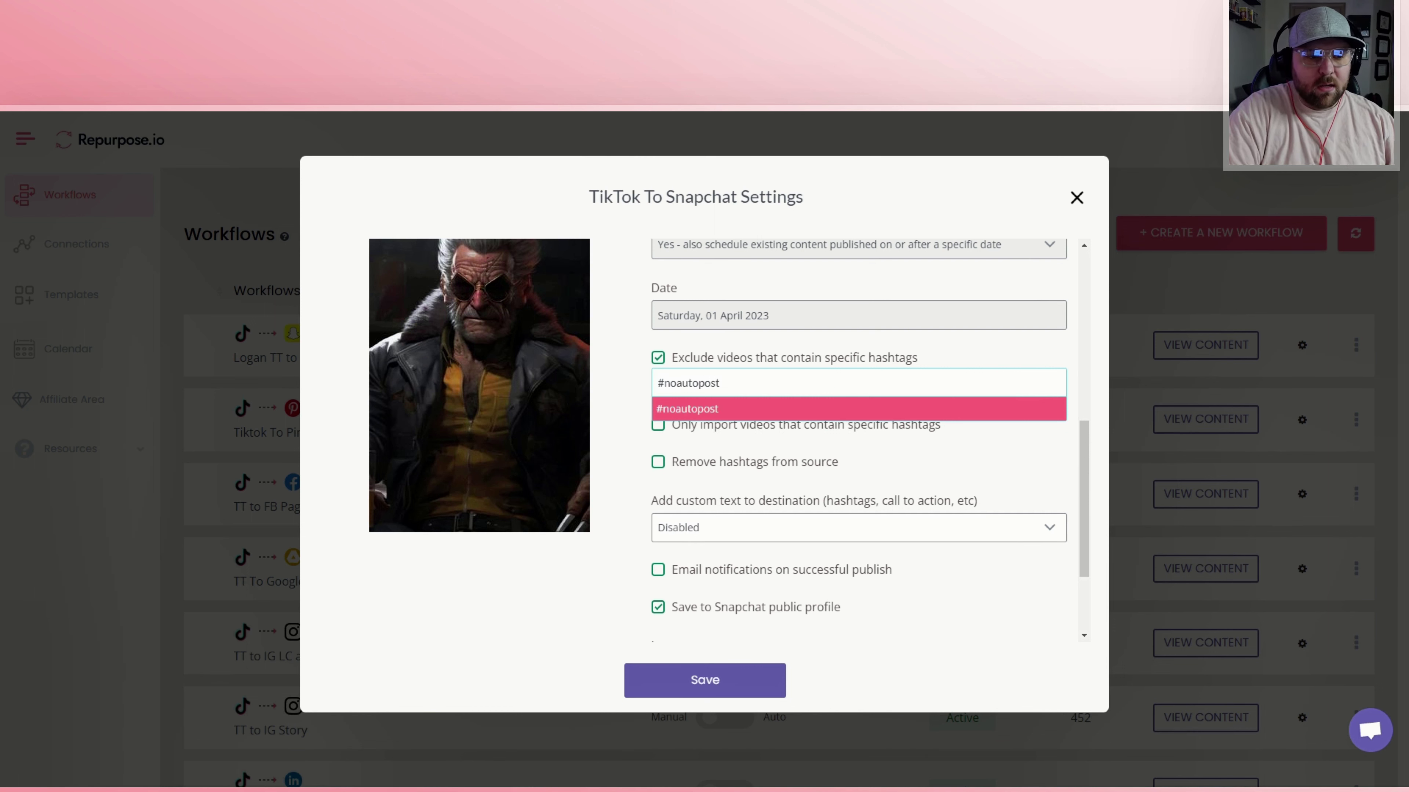
click(657, 360)
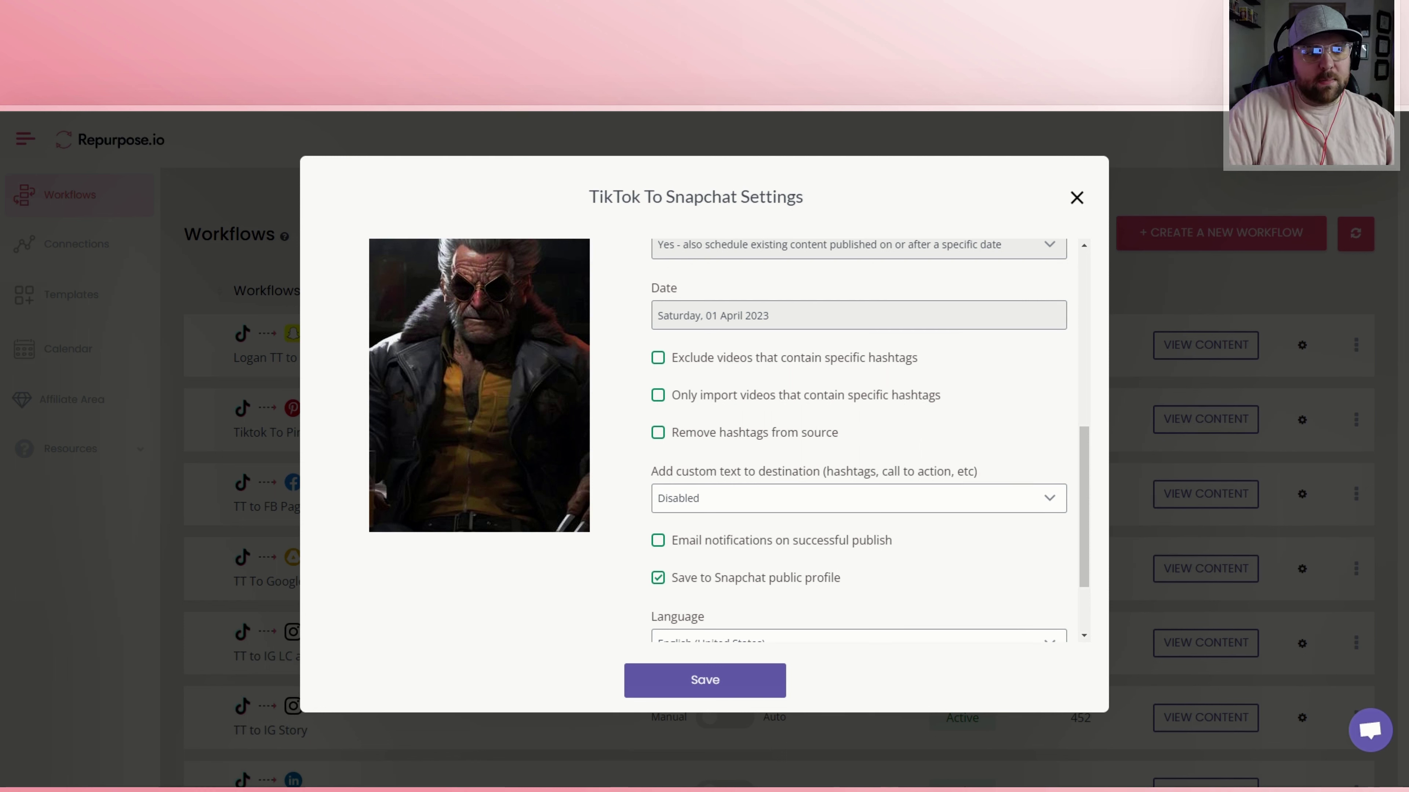
Restrict the import to videos that contain the hashtag #autopost.
click(658, 397)
click(716, 423)
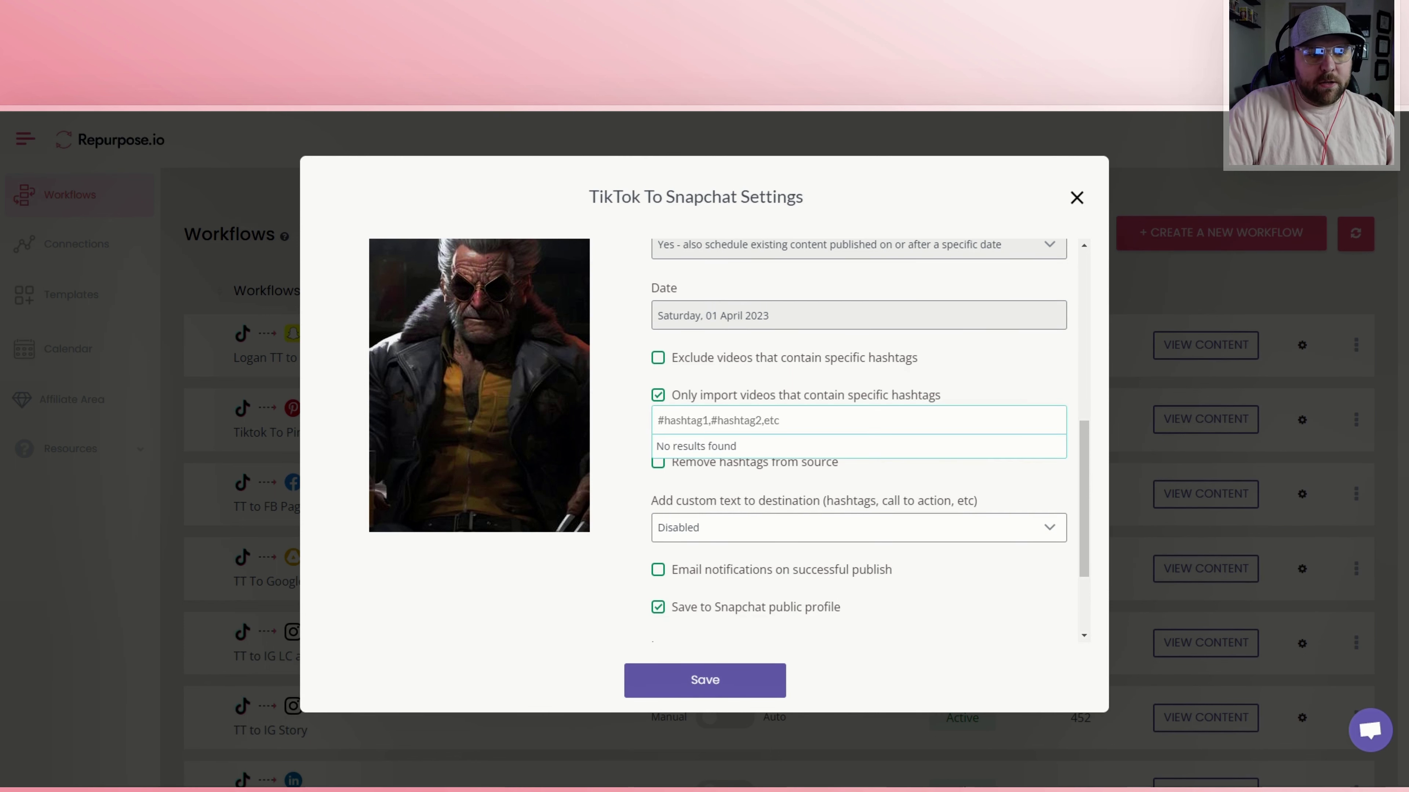
text(#autopost)
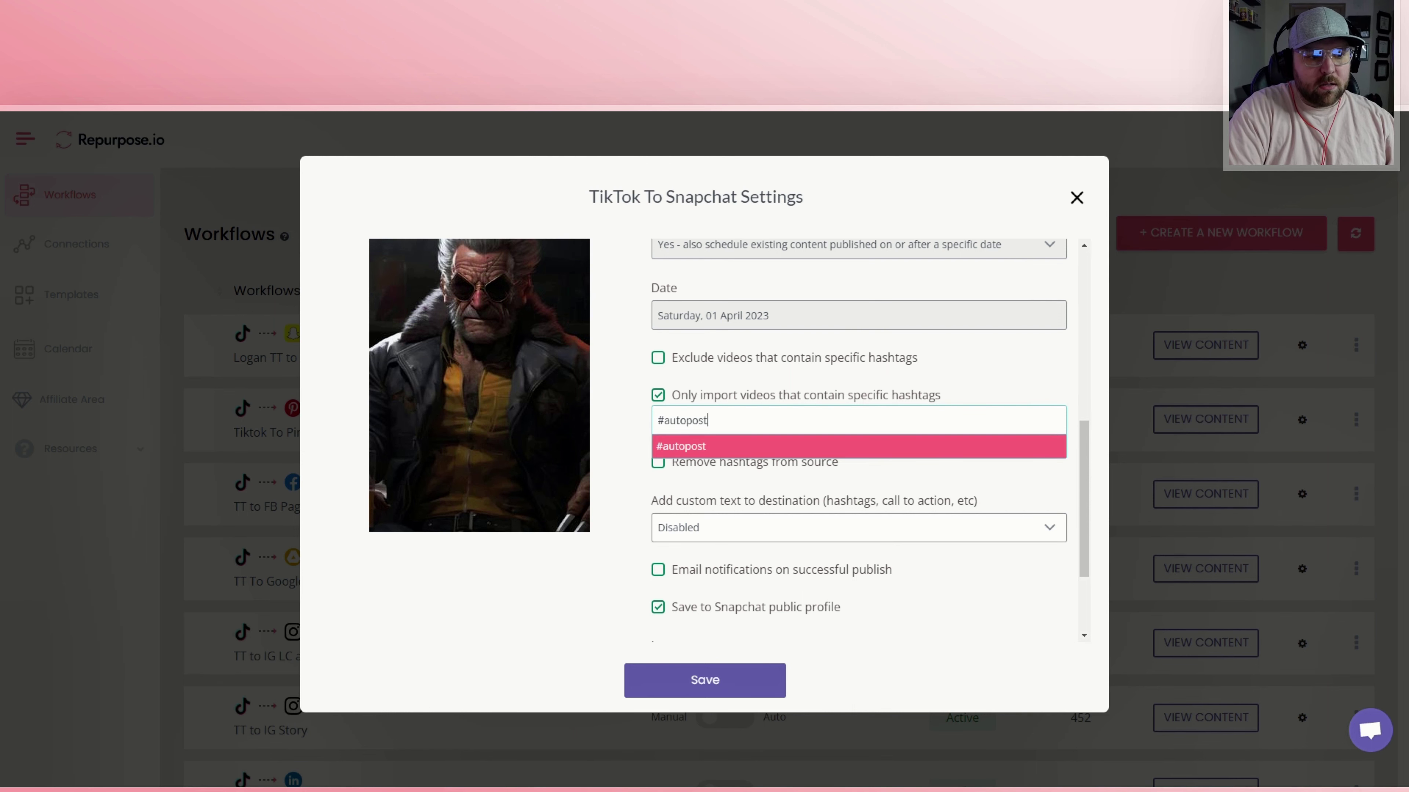
key(Return)
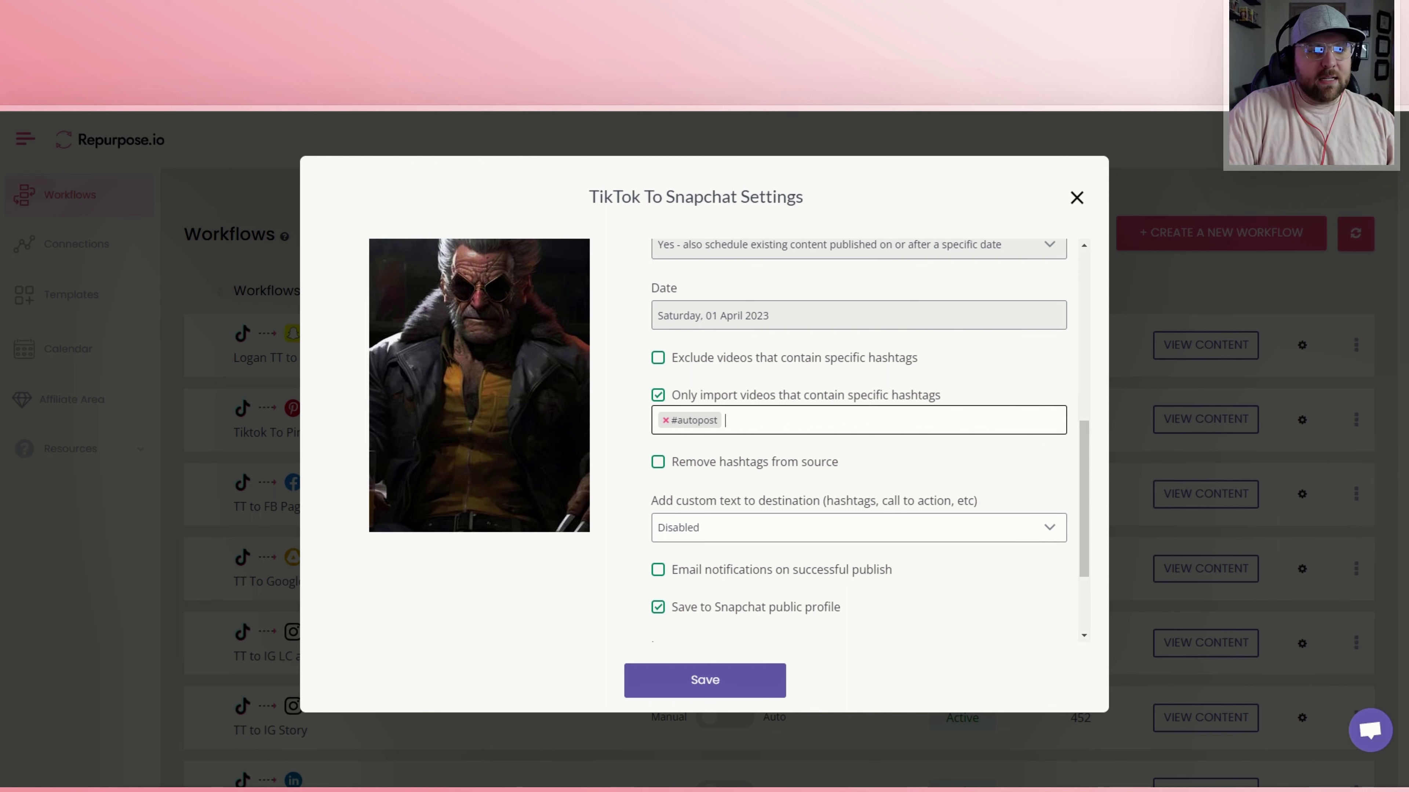
click(845, 428)
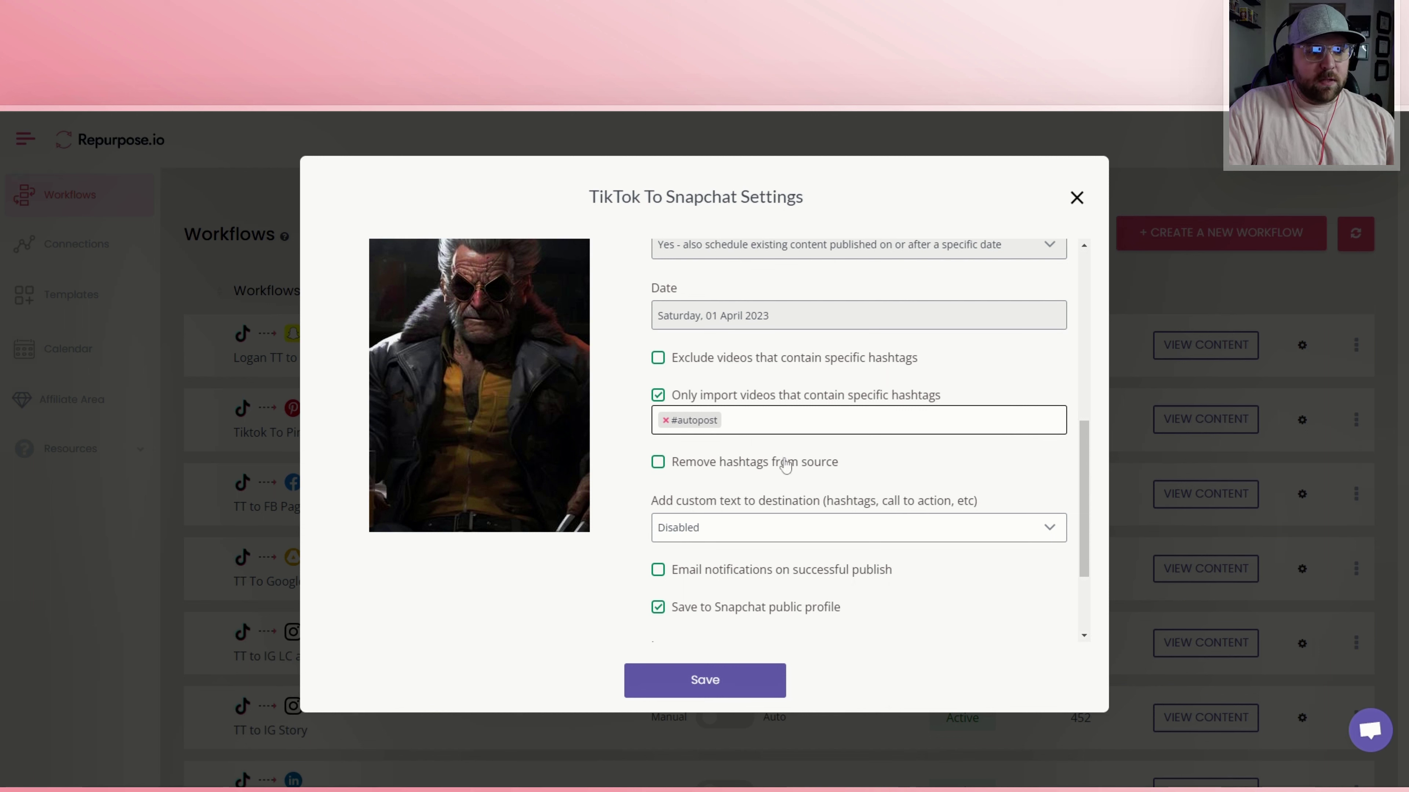
Remove the #autopost hashtag, turn off the hashtag import restriction, and close the Snapchat workflow settings without saving.
key(BackSpace)
key(BackSpace)
key(BackSpace)
key(BackSpace)
key(BackSpace)
key(BackSpace)
key(BackSpace)
key(BackSpace)
key(BackSpace)
key(BackSpace)
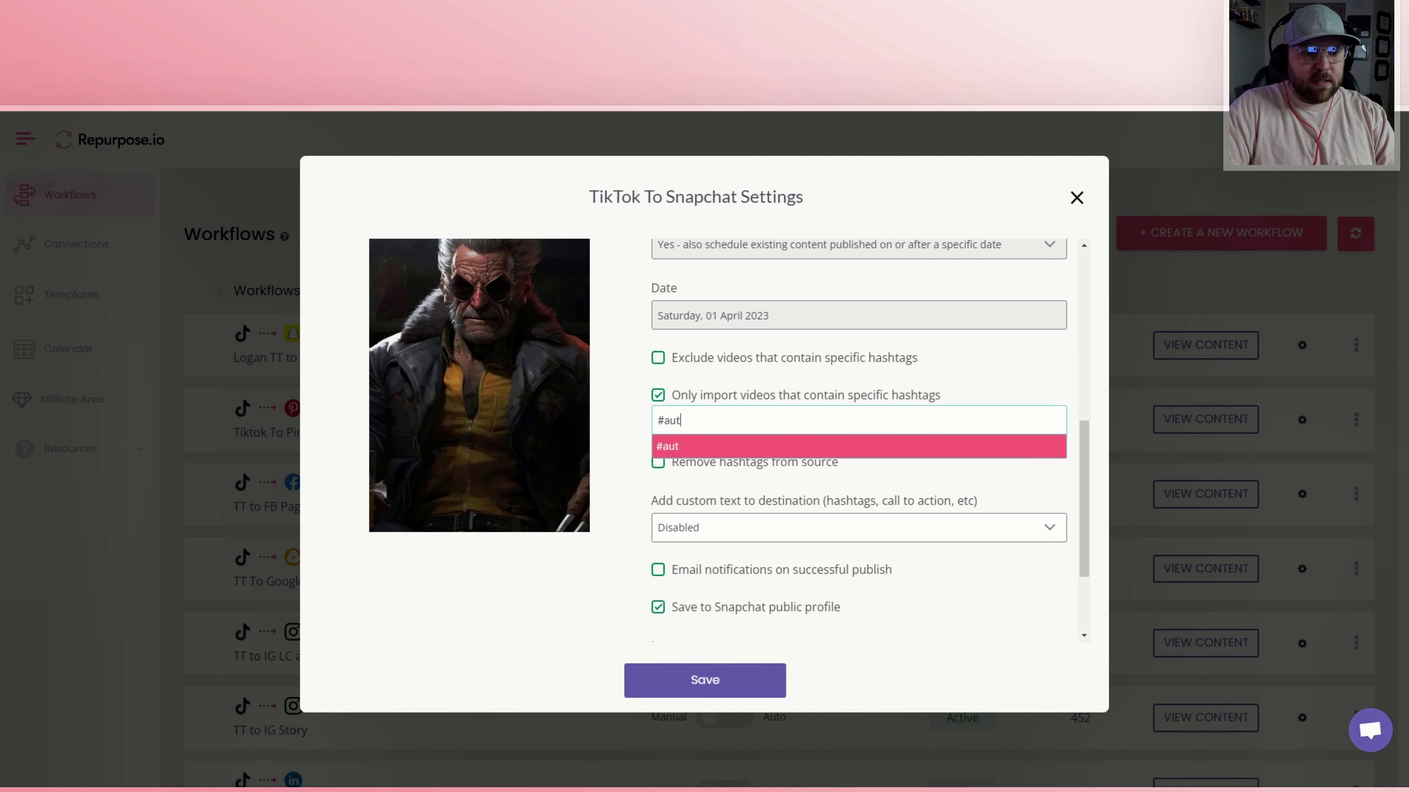
click(656, 403)
click(1076, 197)
Enable auto publishing for the TT to Linkedin workflow, as soon as possible (within 2 hours of it being uploaded).
scroll(864, 385, down, 5)
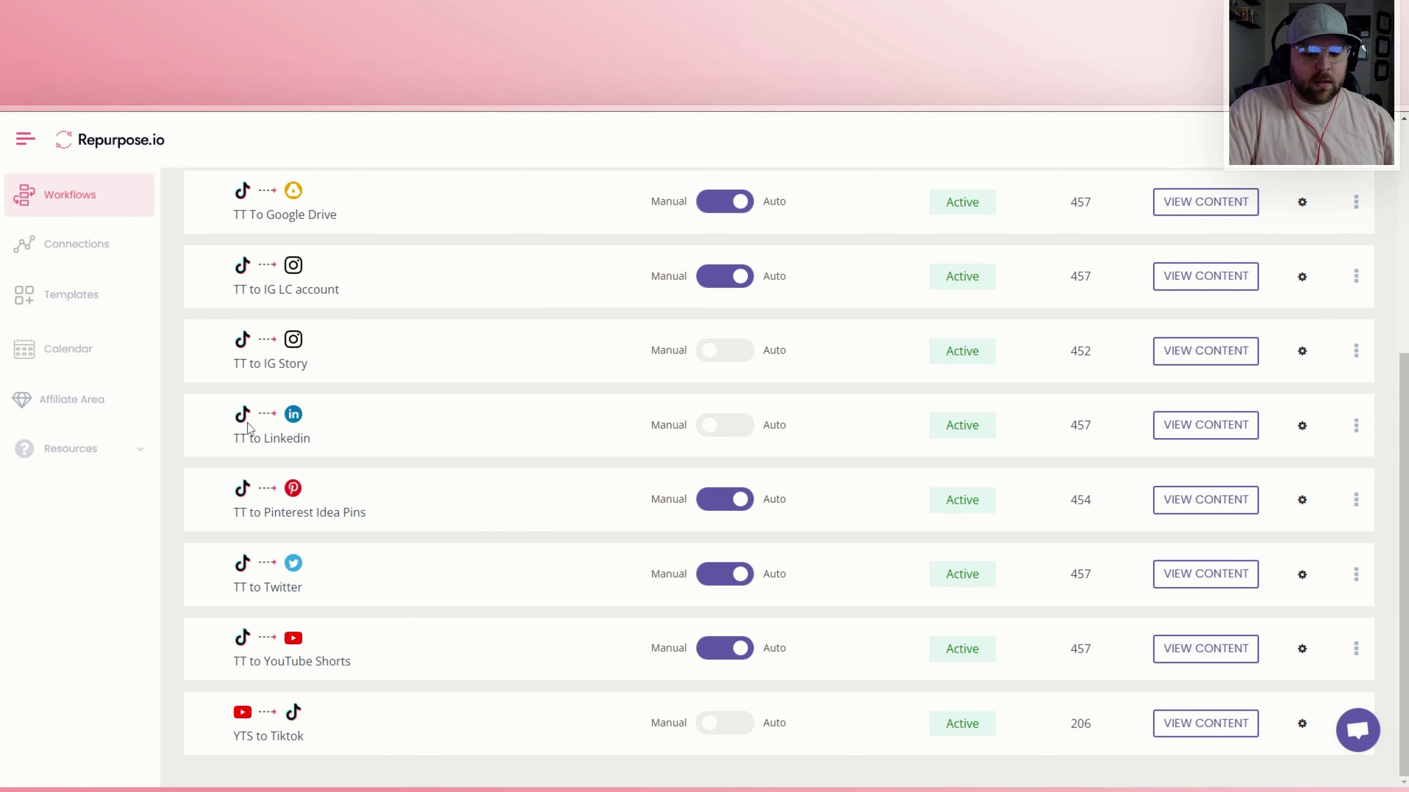
click(746, 430)
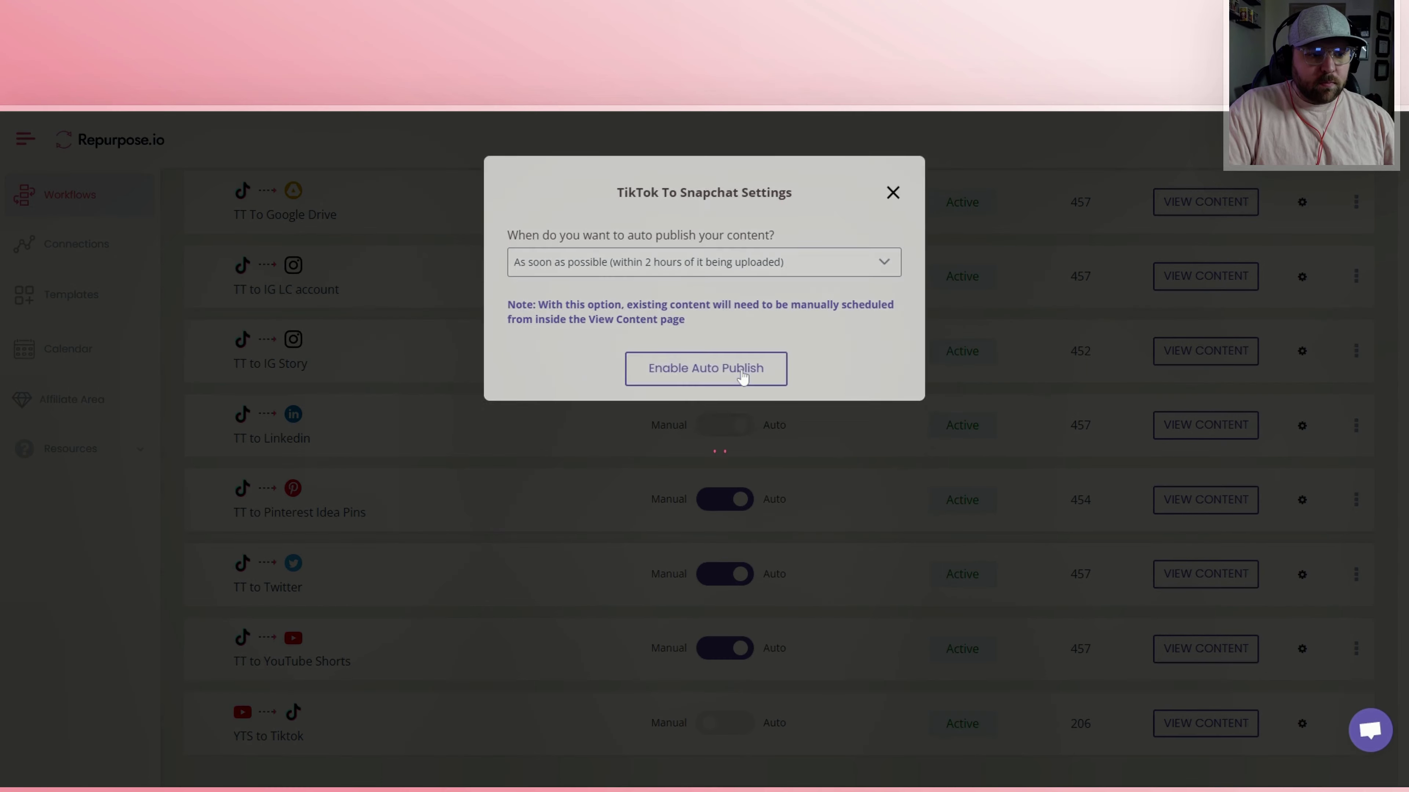
click(743, 375)
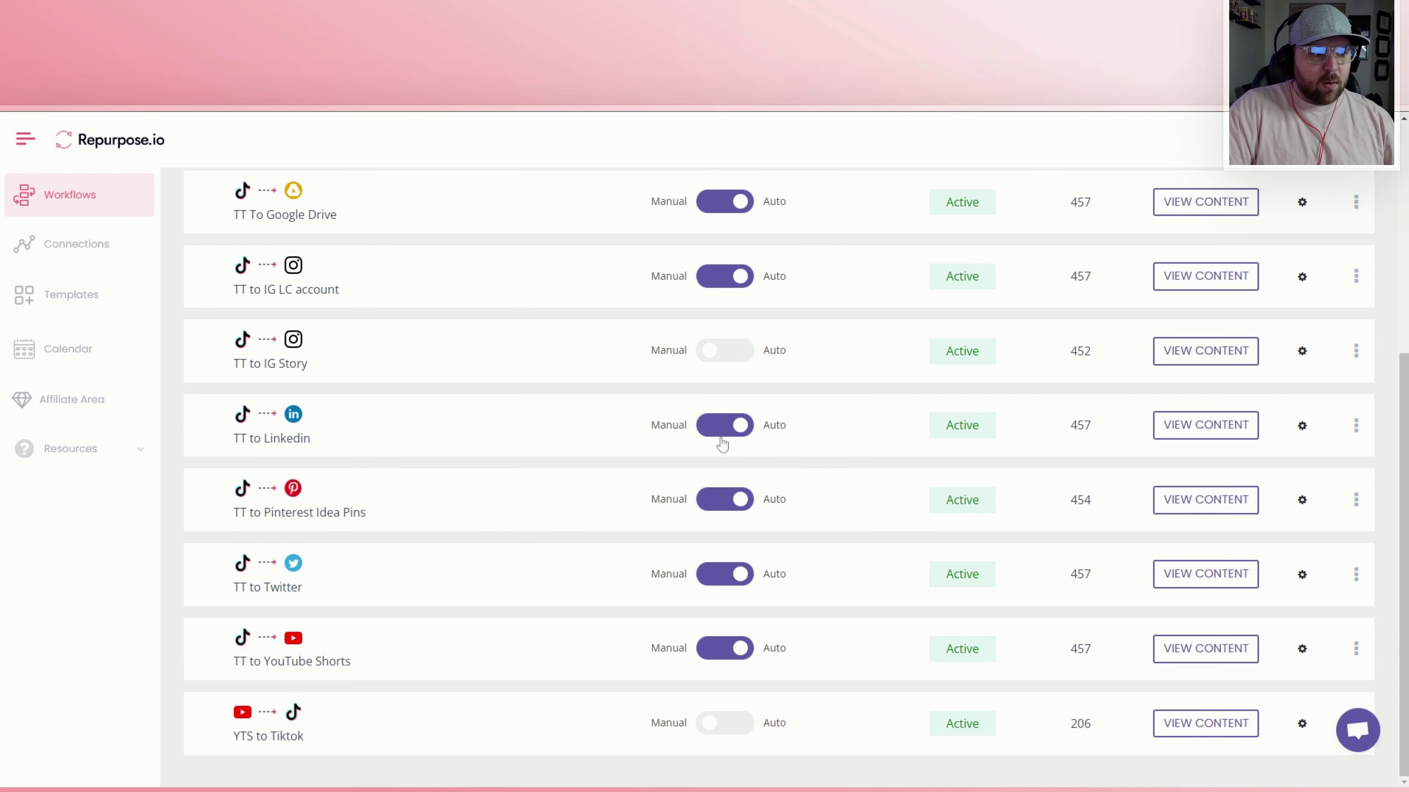
Restrict the TT to Linkedin workflow to import only videos that contain the hashtag #linkedin, and save the settings.
click(1302, 425)
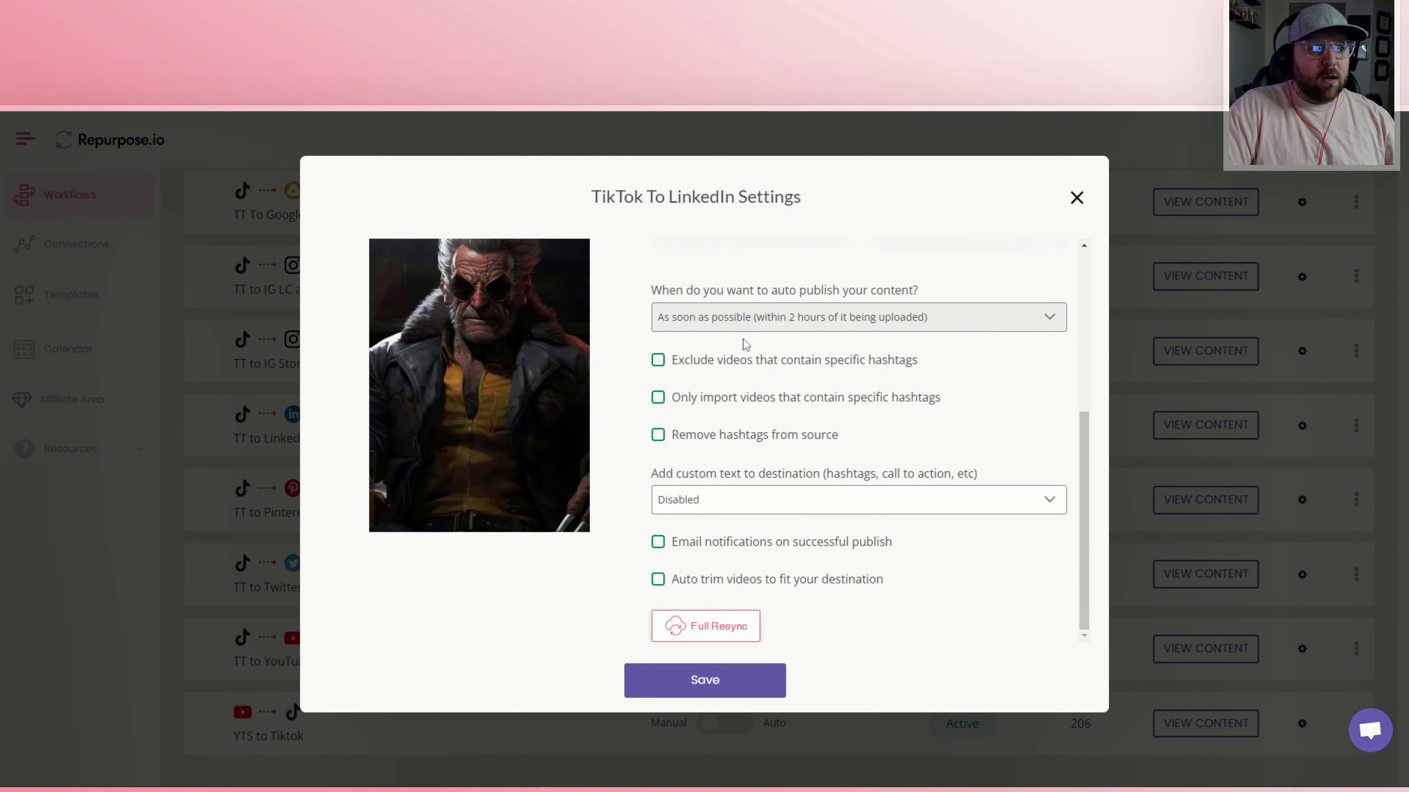
click(658, 398)
click(661, 413)
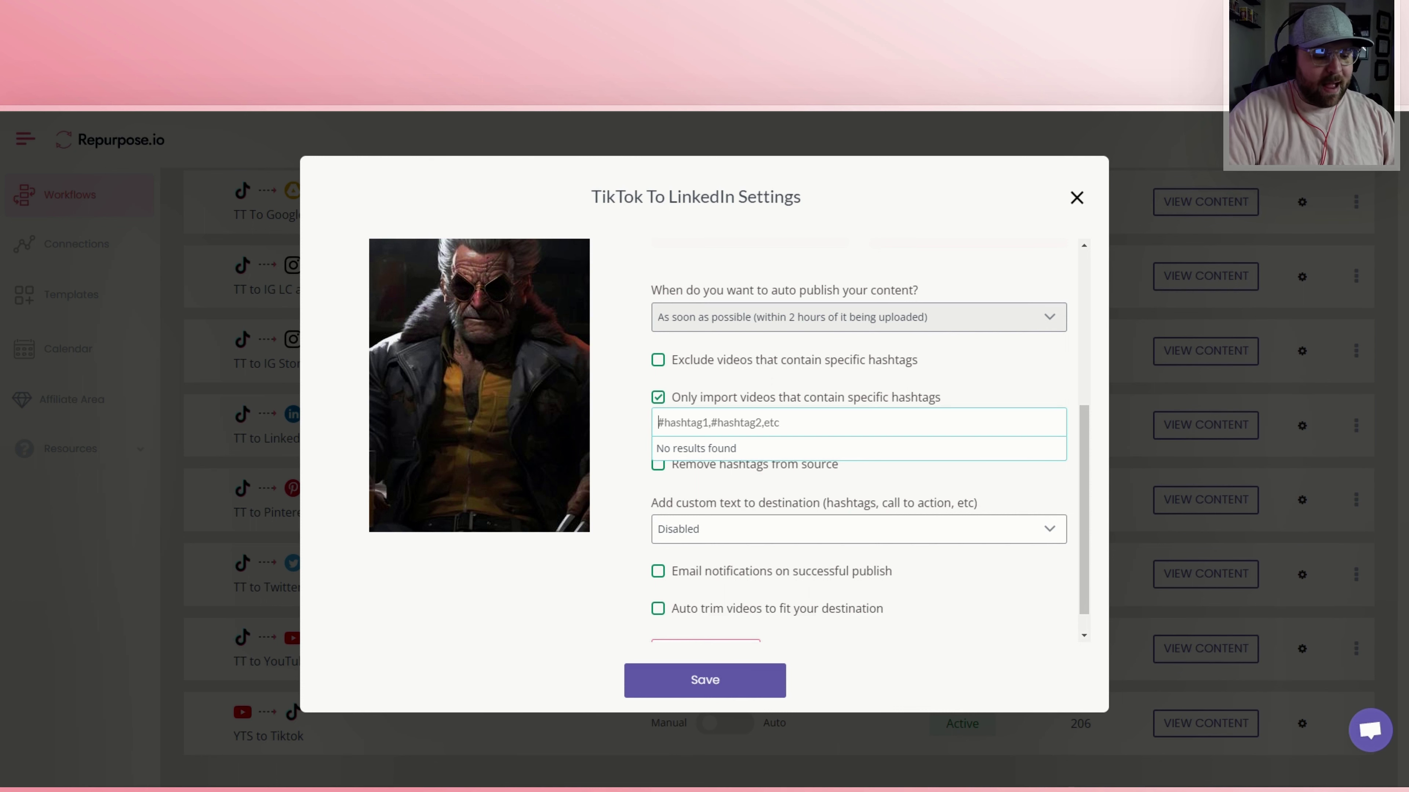
text(#linkedin)
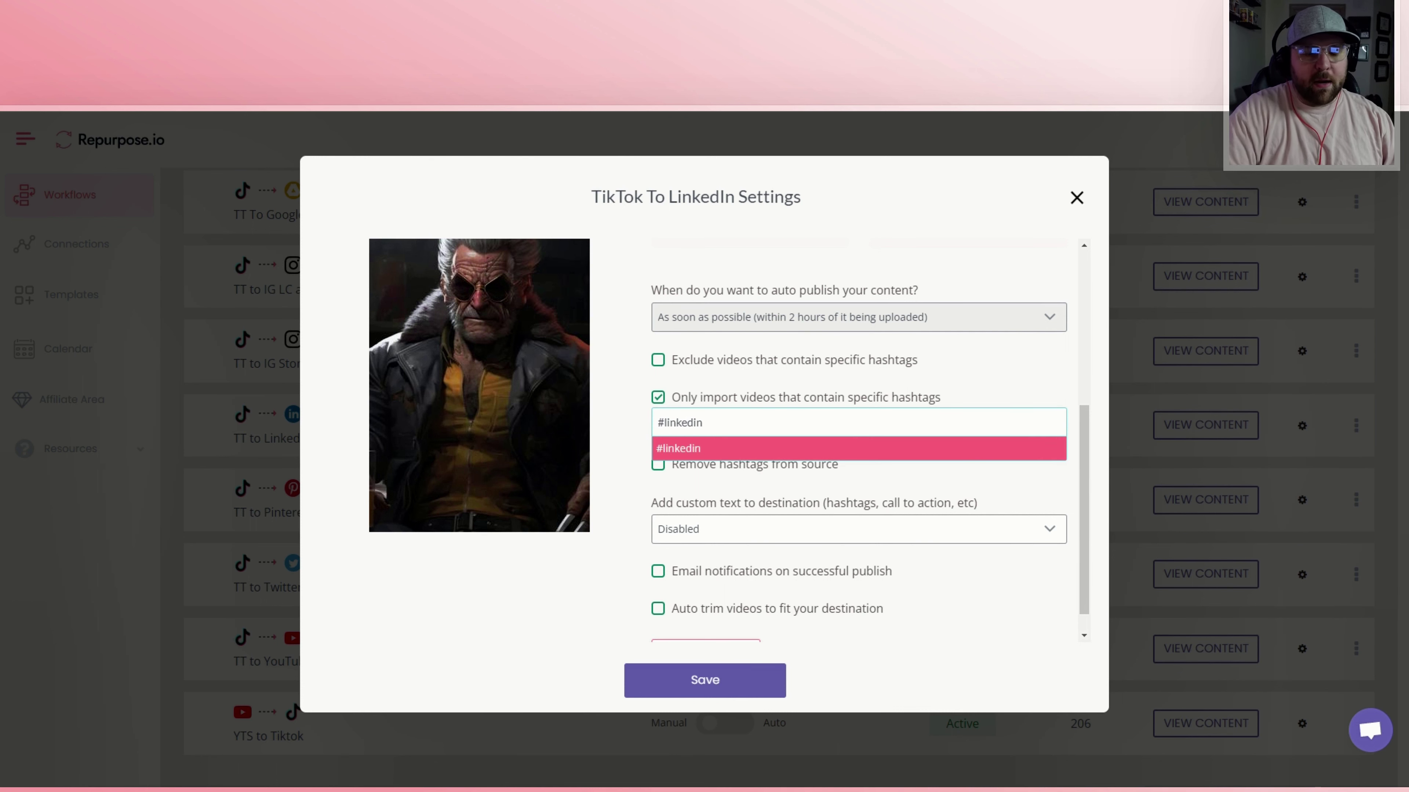
key(Return)
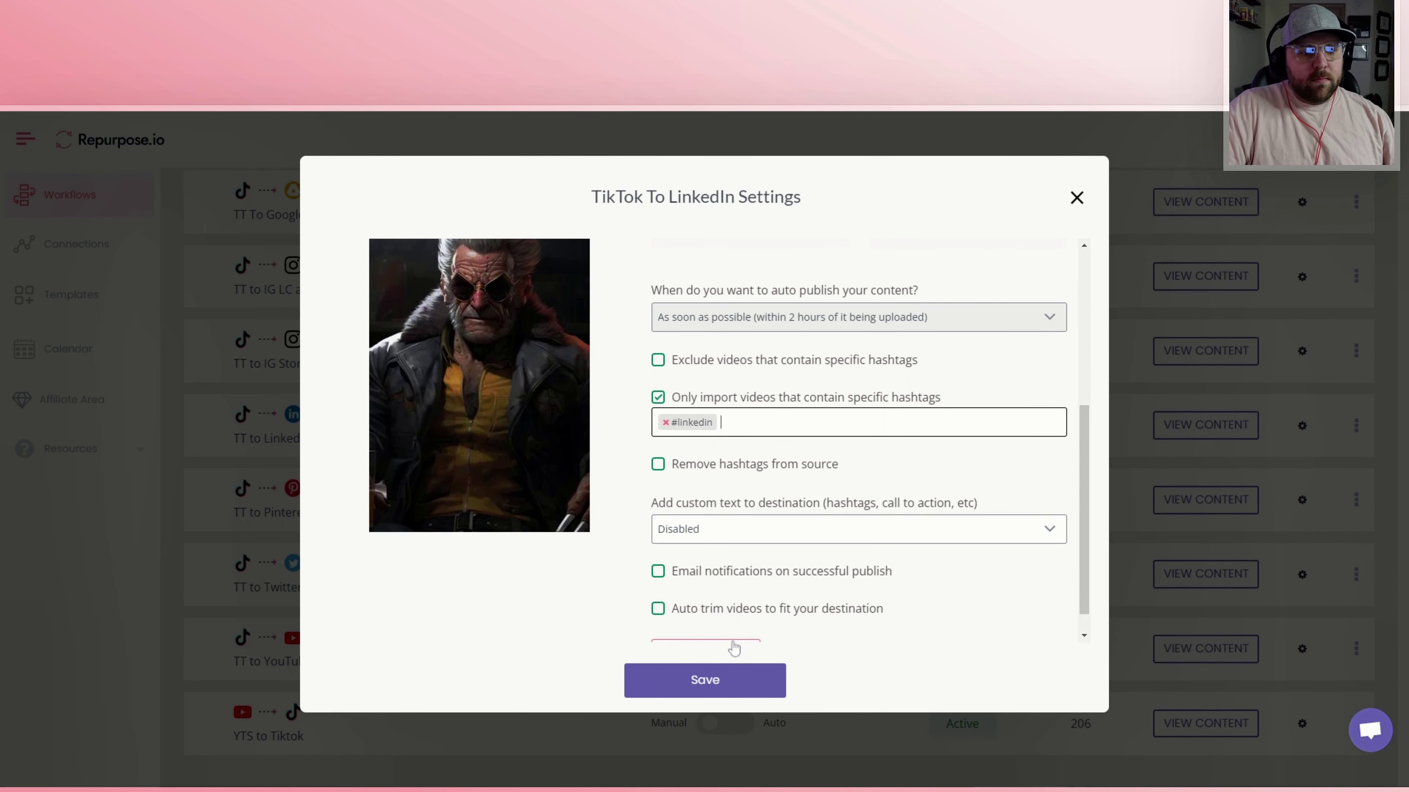
click(716, 679)
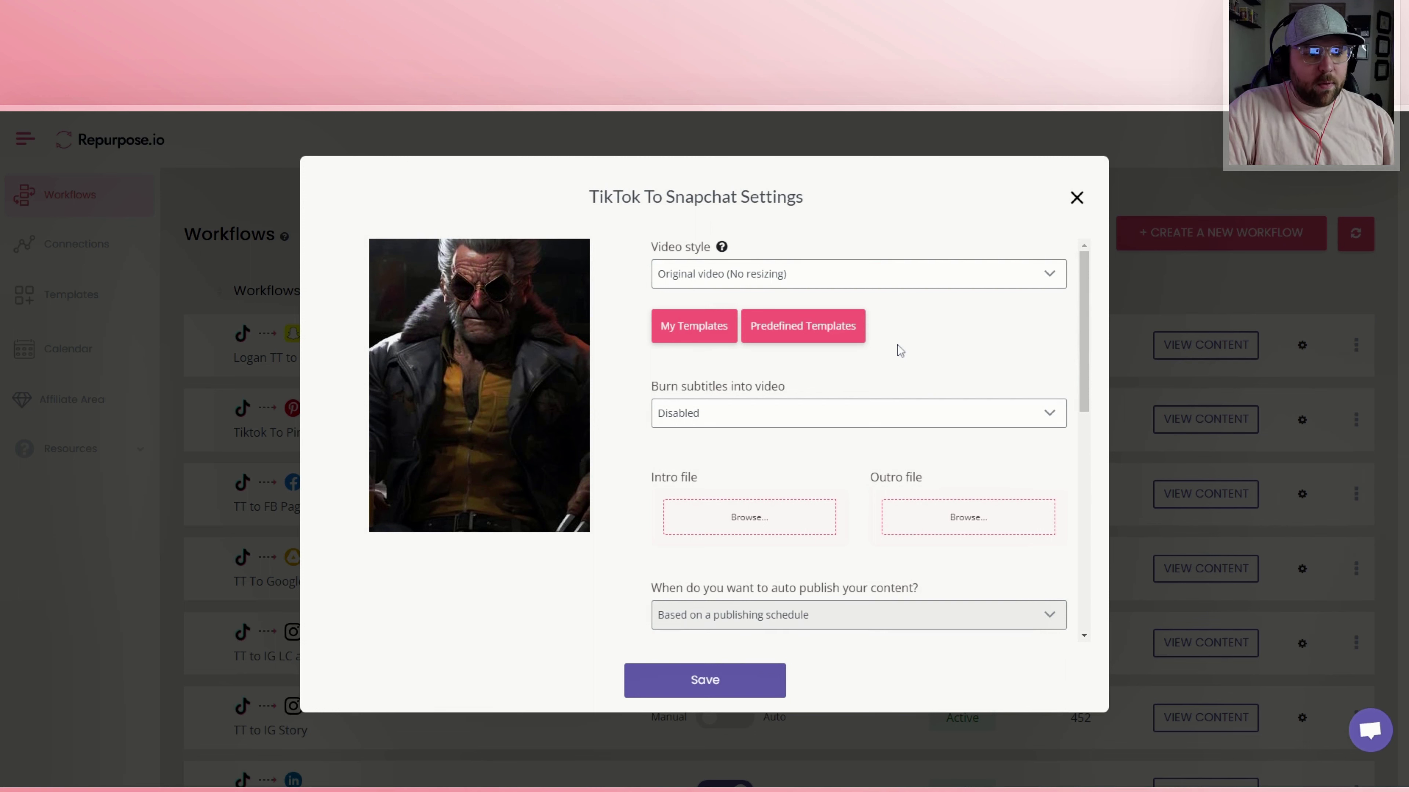
Restrict the TikTok to Snapchat workflow to import only videos that contain the hashtag #makeup.
scroll(899, 350, down, 5)
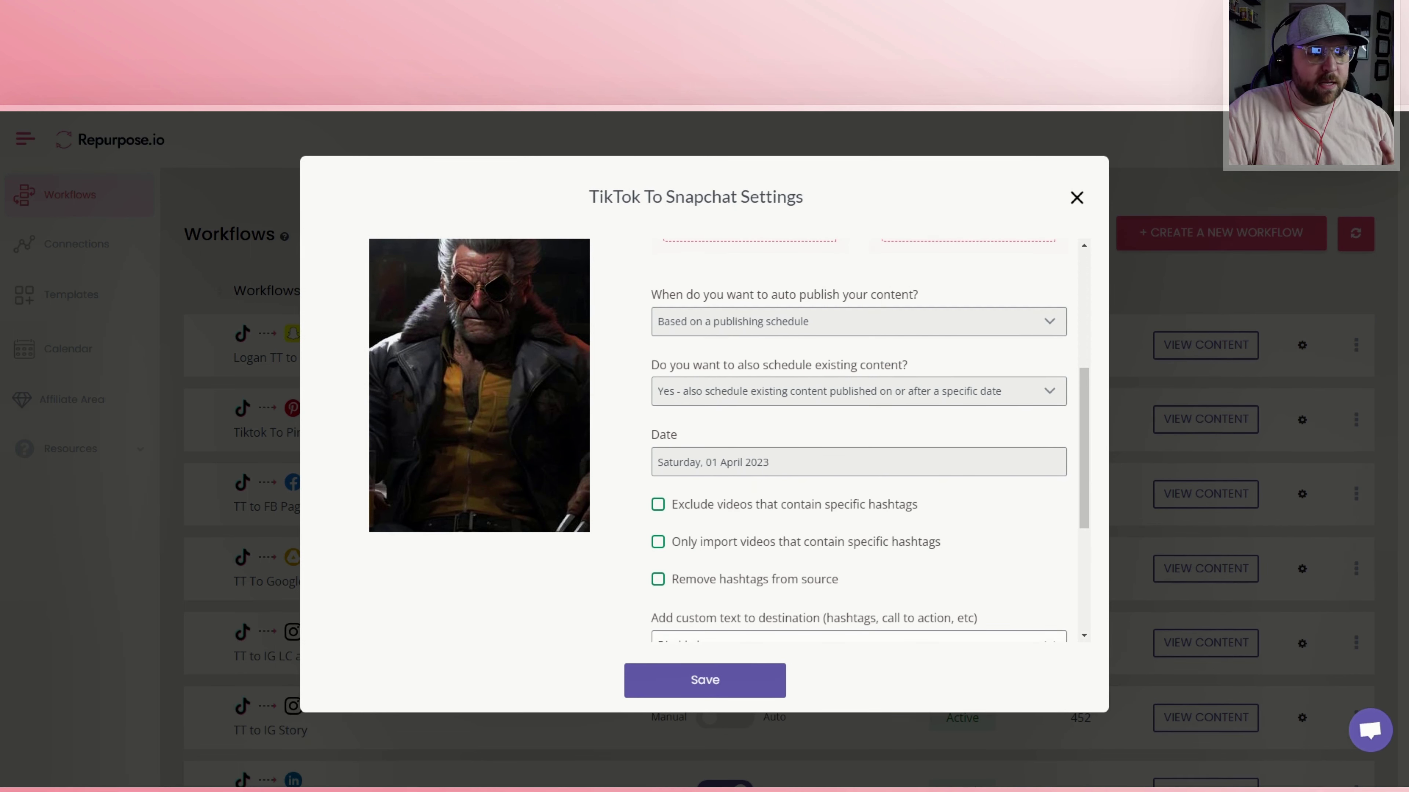
scroll(887, 358, down, 1)
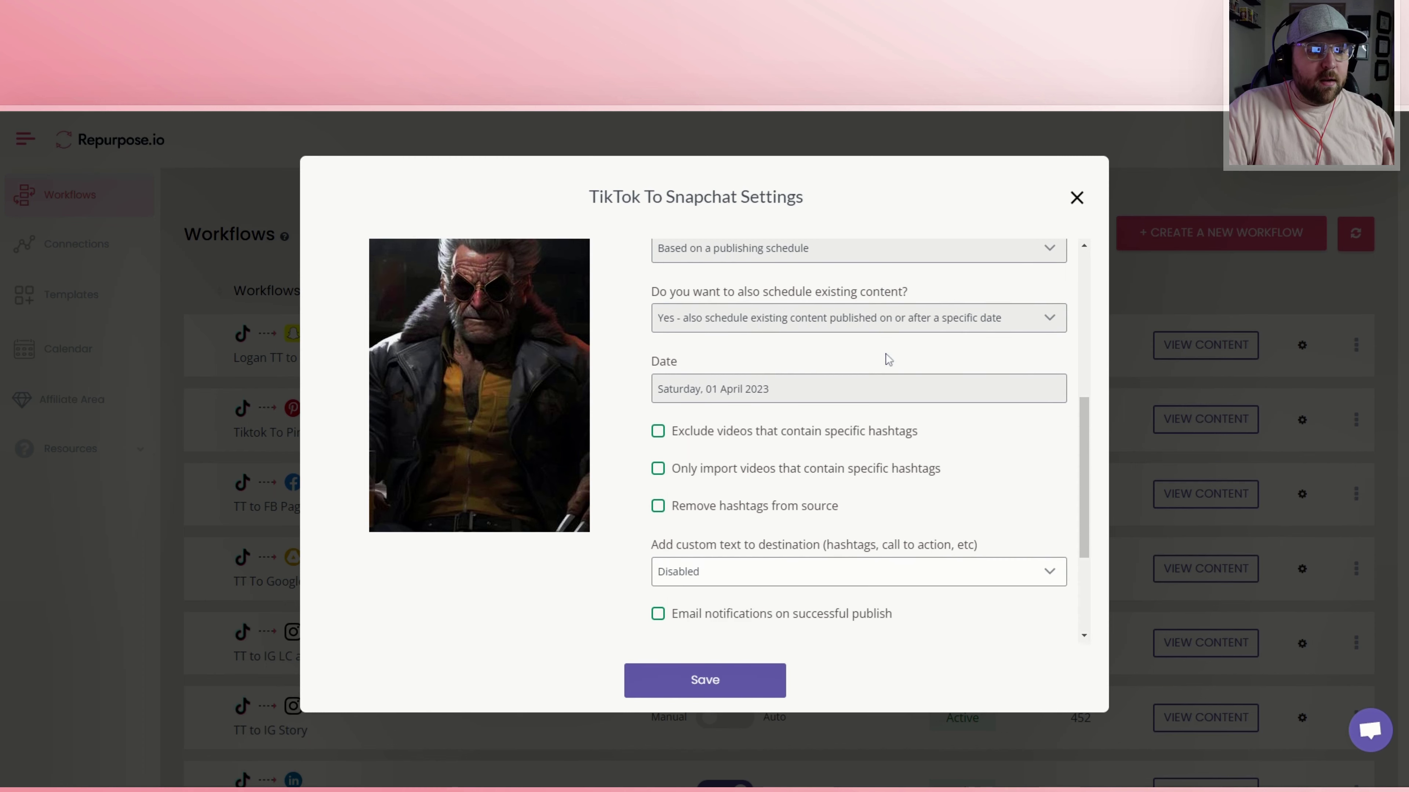
click(656, 473)
scroll(688, 471, down, 2)
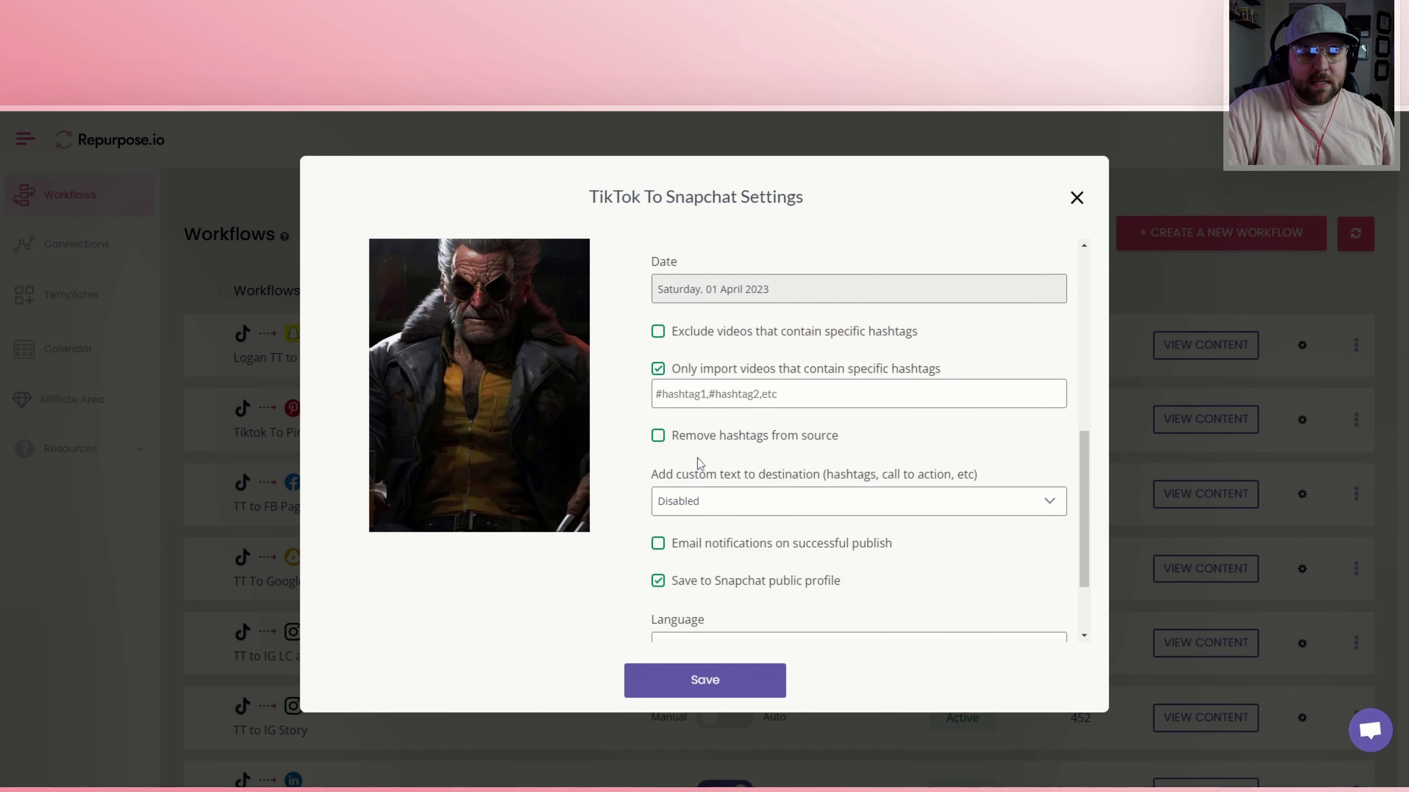
scroll(715, 425, up, 1)
click(720, 419)
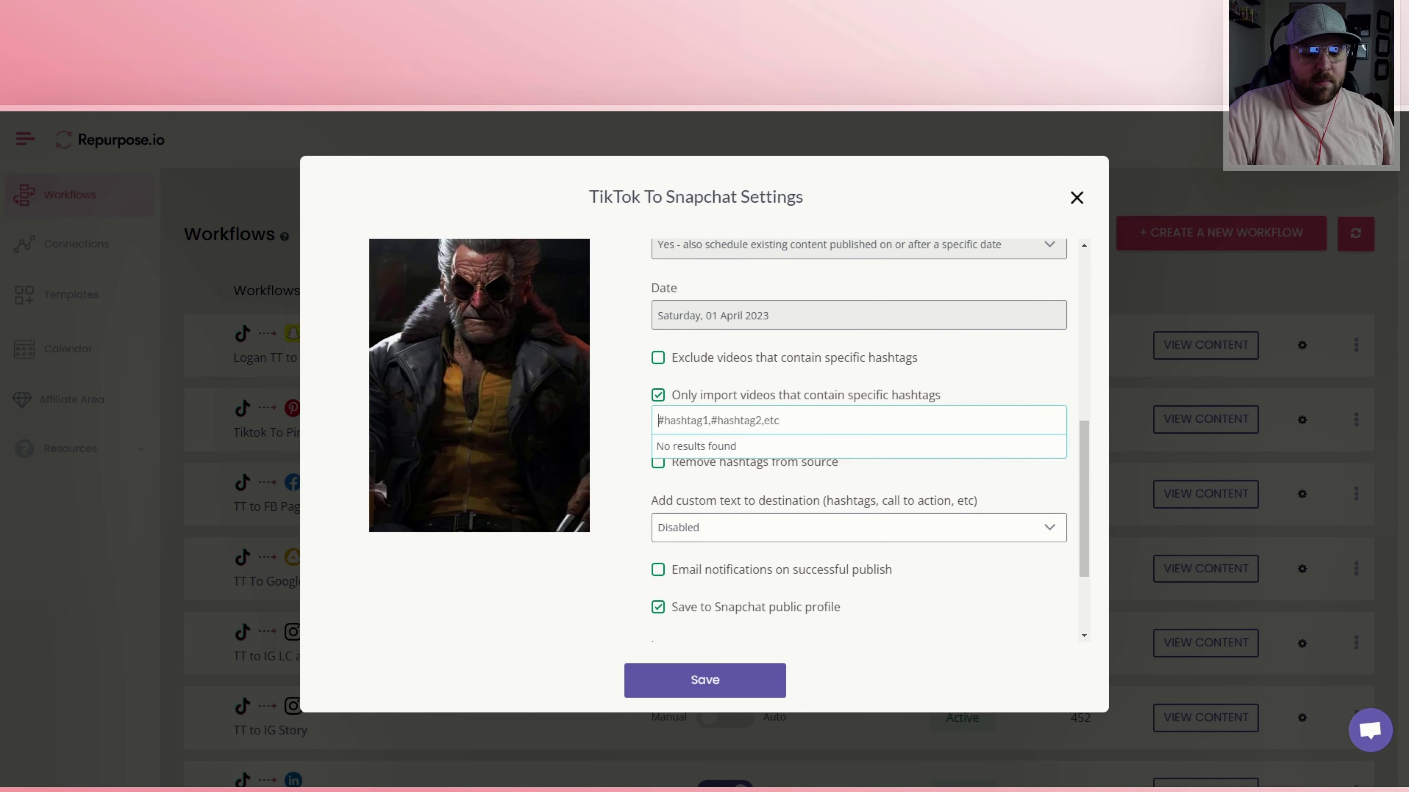
text(#)
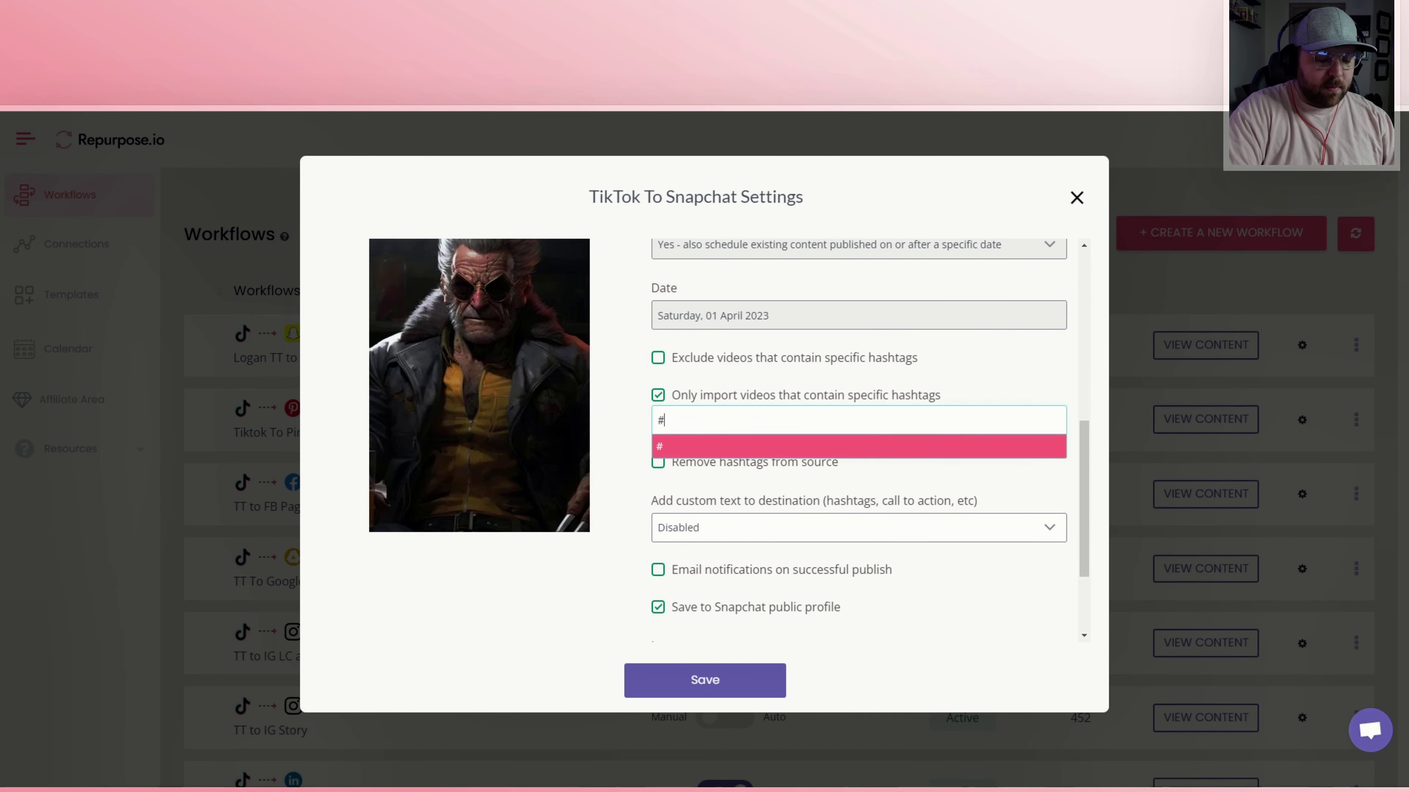
text(makeup)
key(Return)
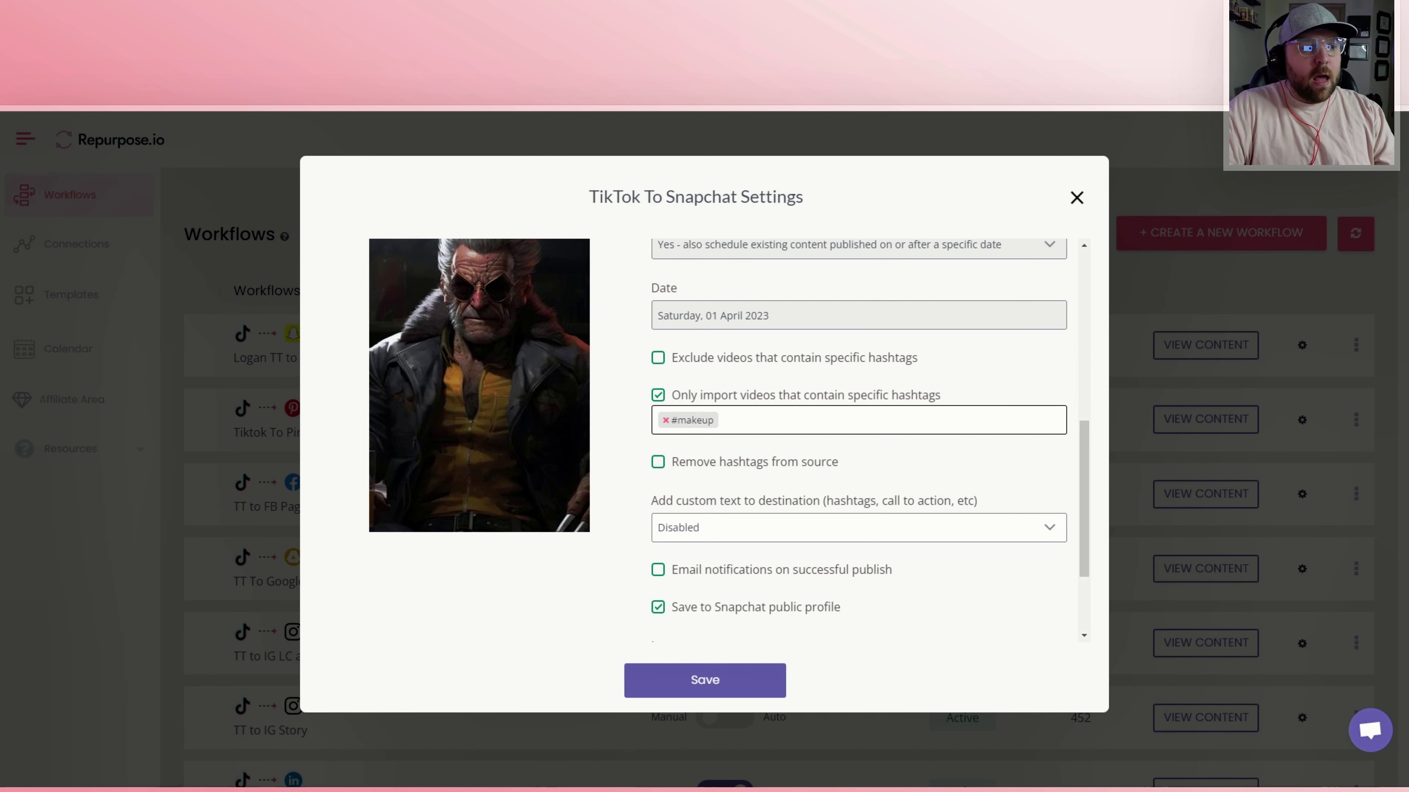
click(746, 422)
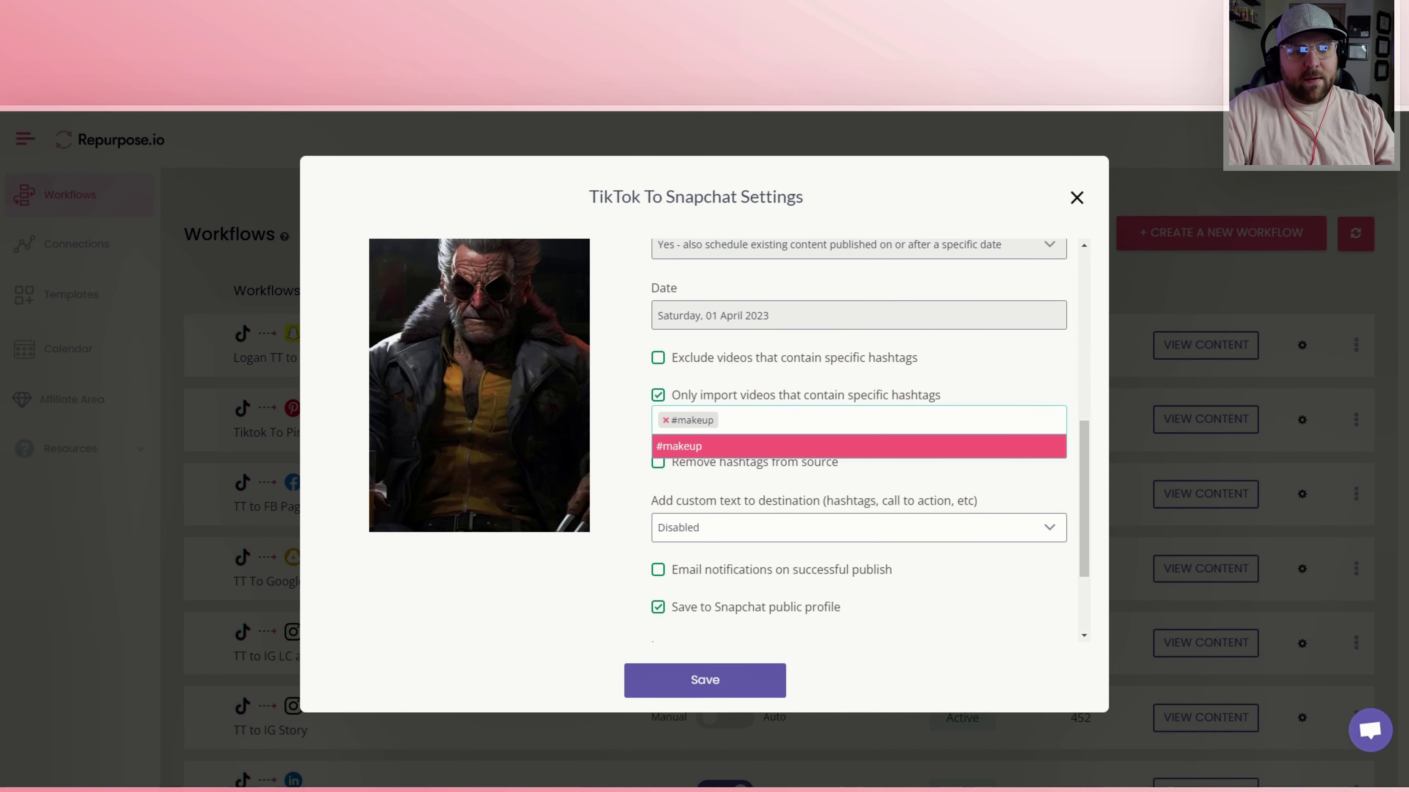
click(983, 384)
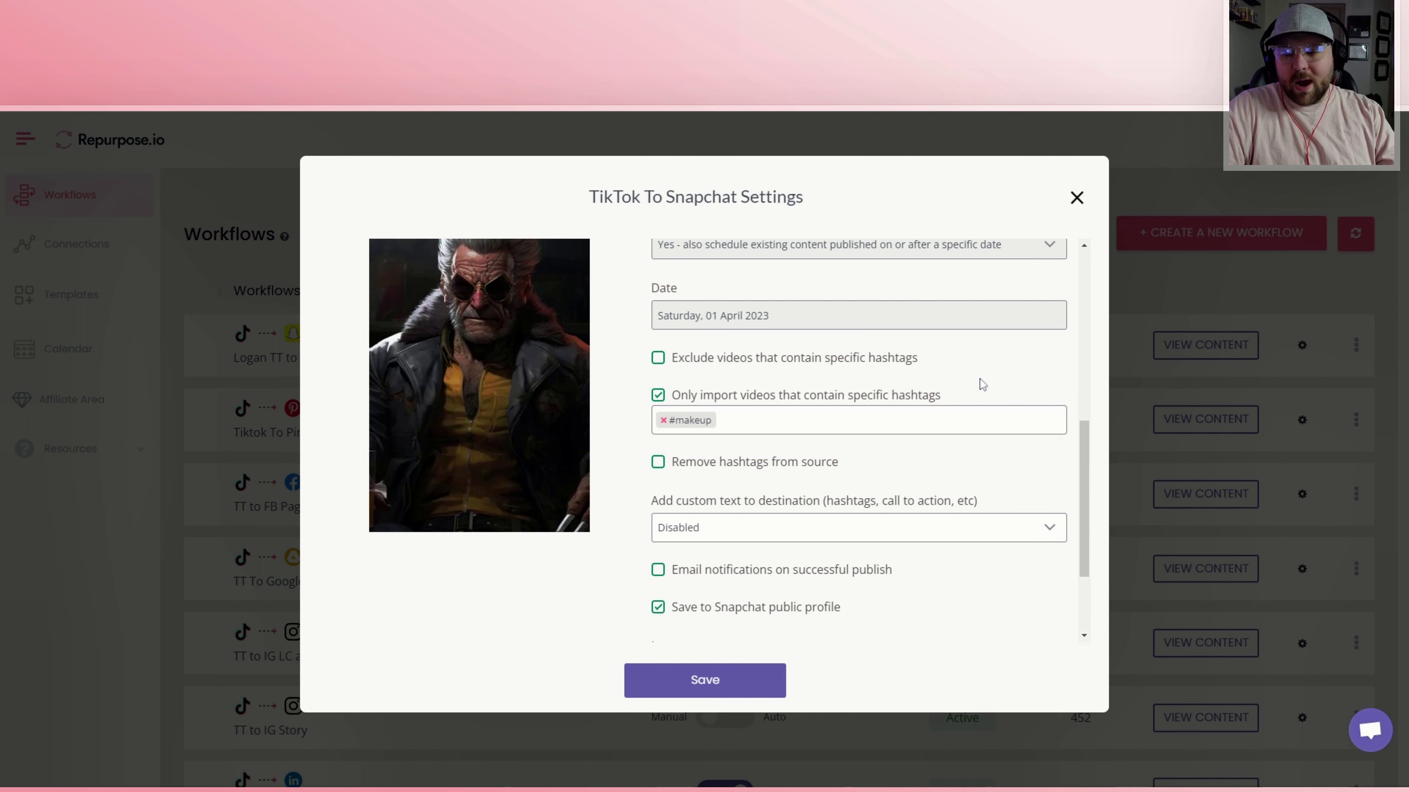
click(779, 430)
click(942, 391)
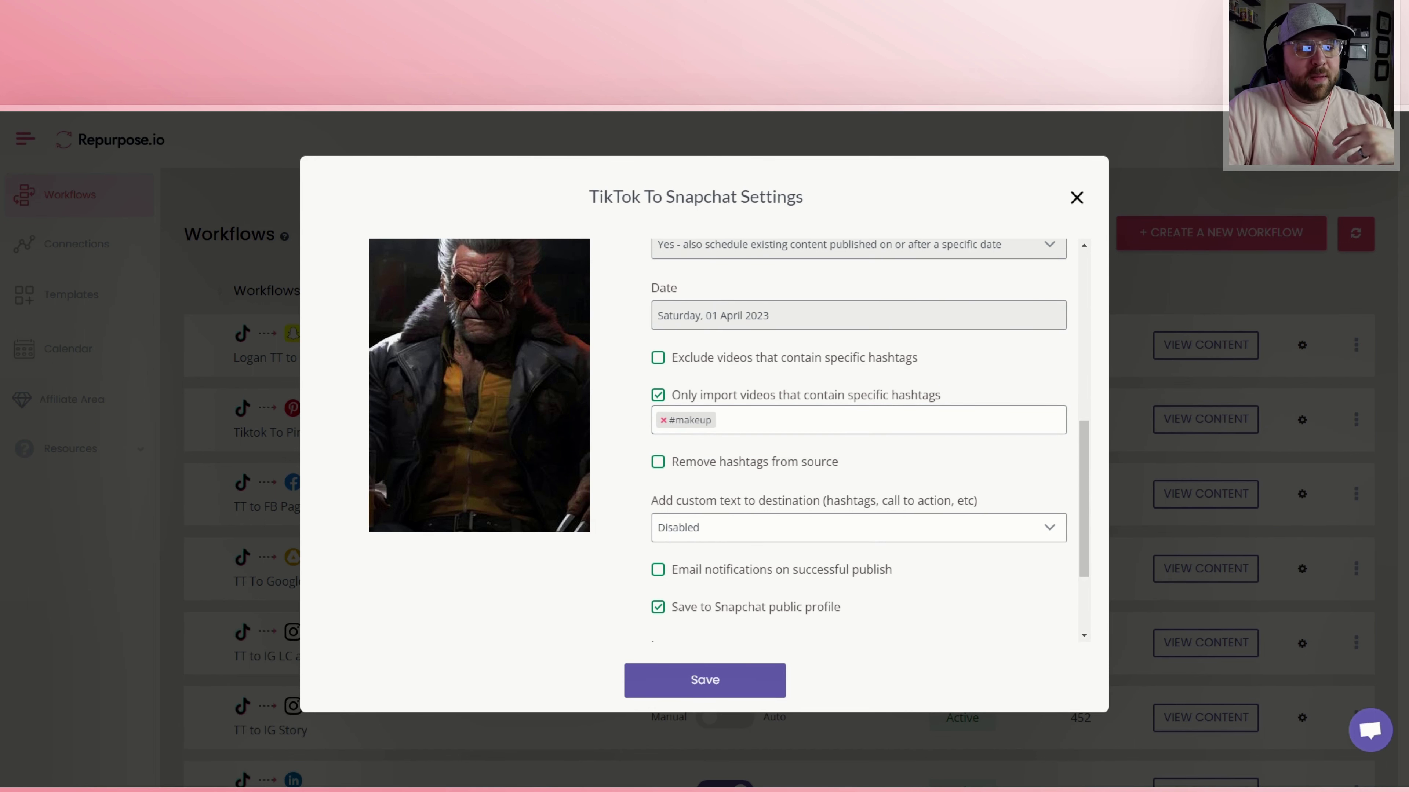
click(843, 422)
click(891, 386)
click(882, 420)
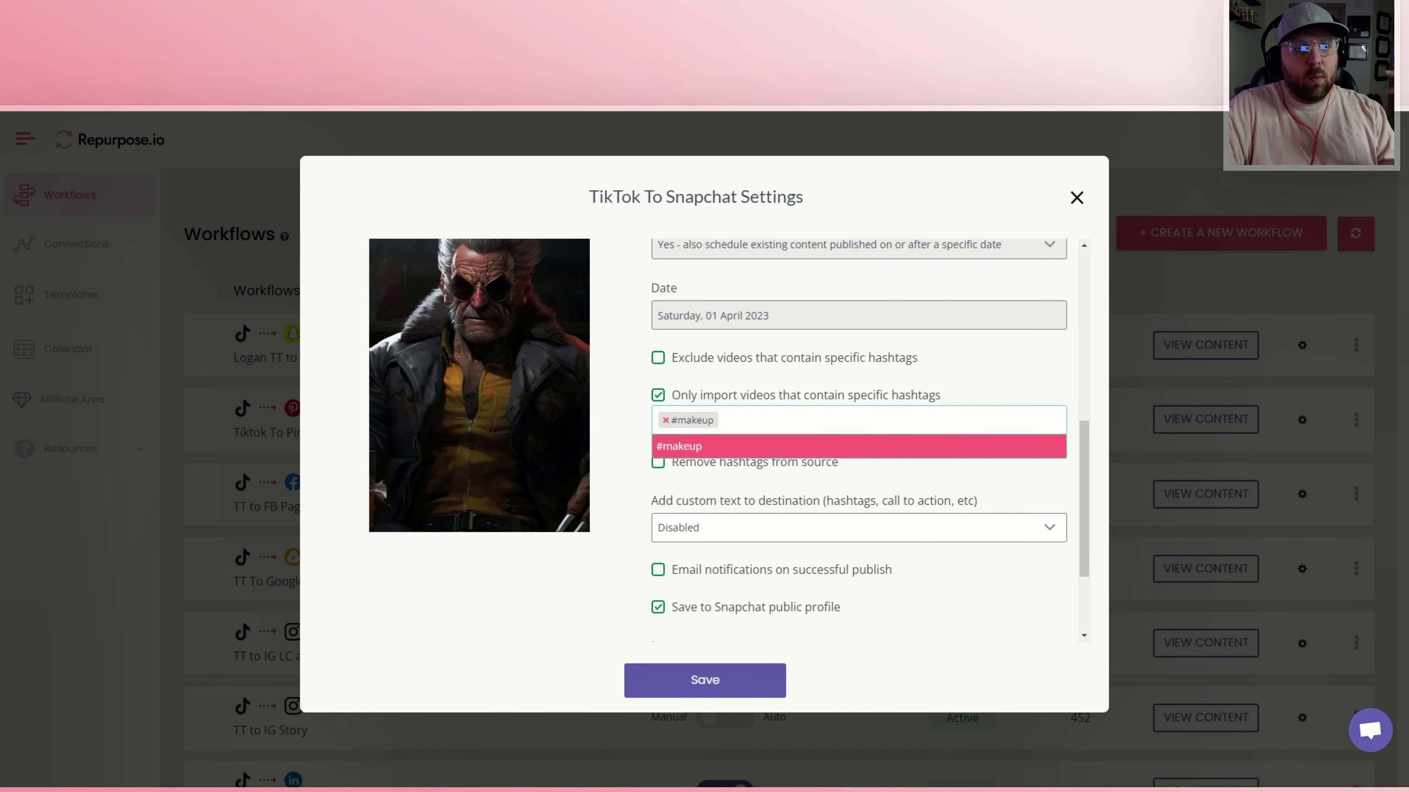